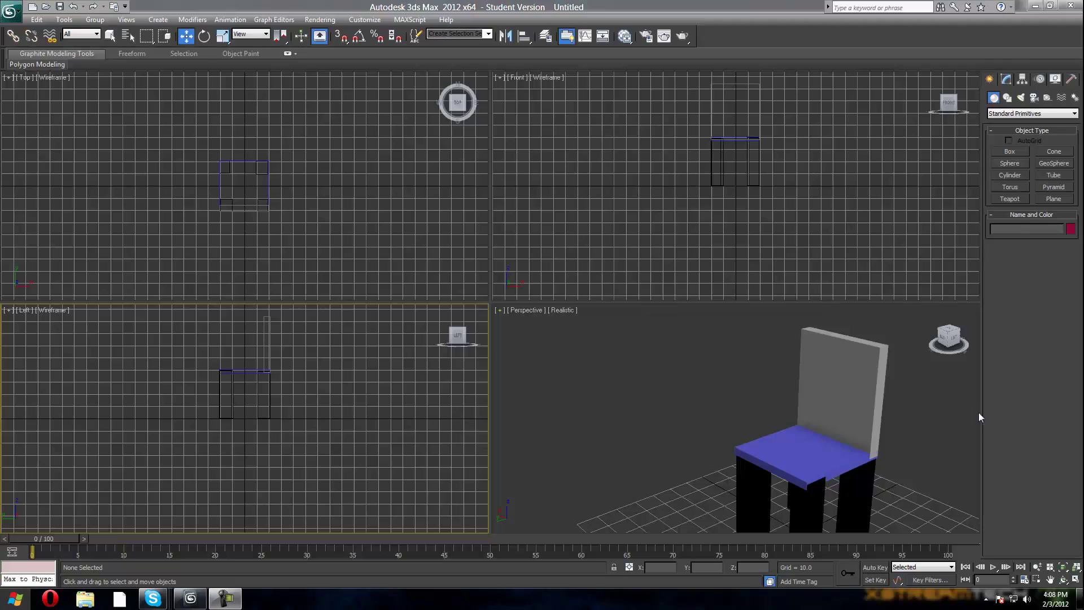
Examine the chair's seat, backrest and legs from several angles in the Perspective viewport.
click(955, 334)
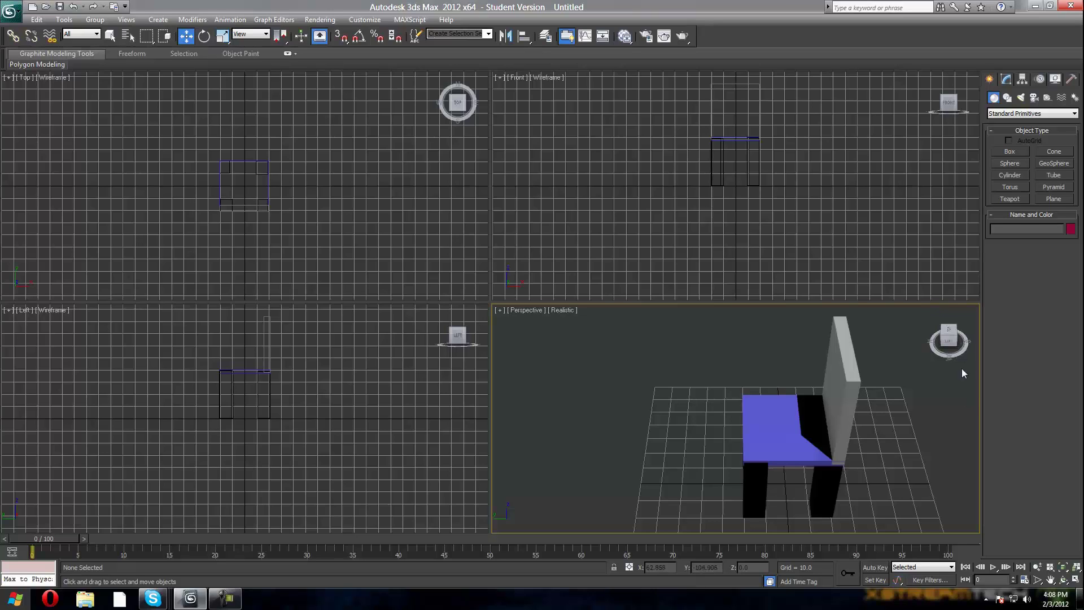
click(522, 313)
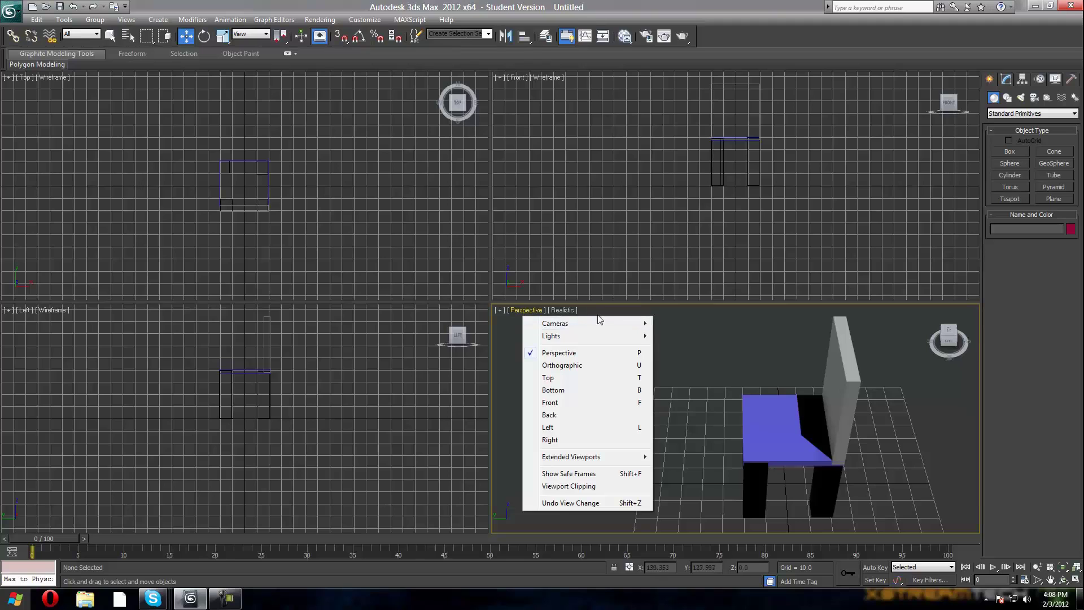
click(681, 327)
mouse_move(949, 335)
mouse_down()
mouse_move(903, 326)
mouse_move(977, 304)
mouse_move(975, 346)
mouse_move(994, 313)
mouse_move(950, 317)
mouse_move(989, 348)
mouse_move(972, 324)
mouse_move(949, 335)
mouse_up()
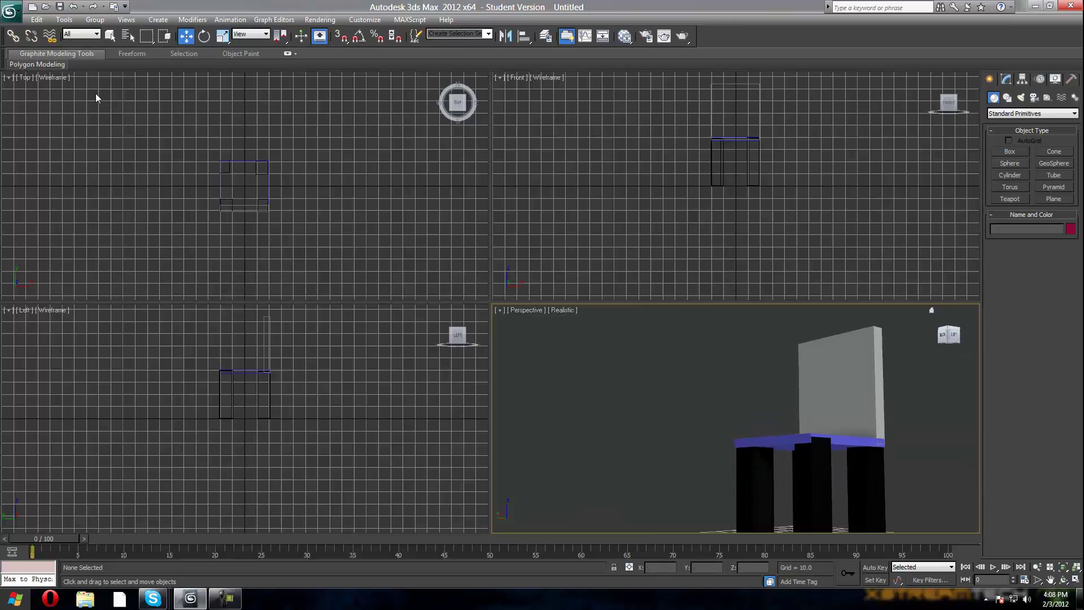
click(265, 324)
click(316, 408)
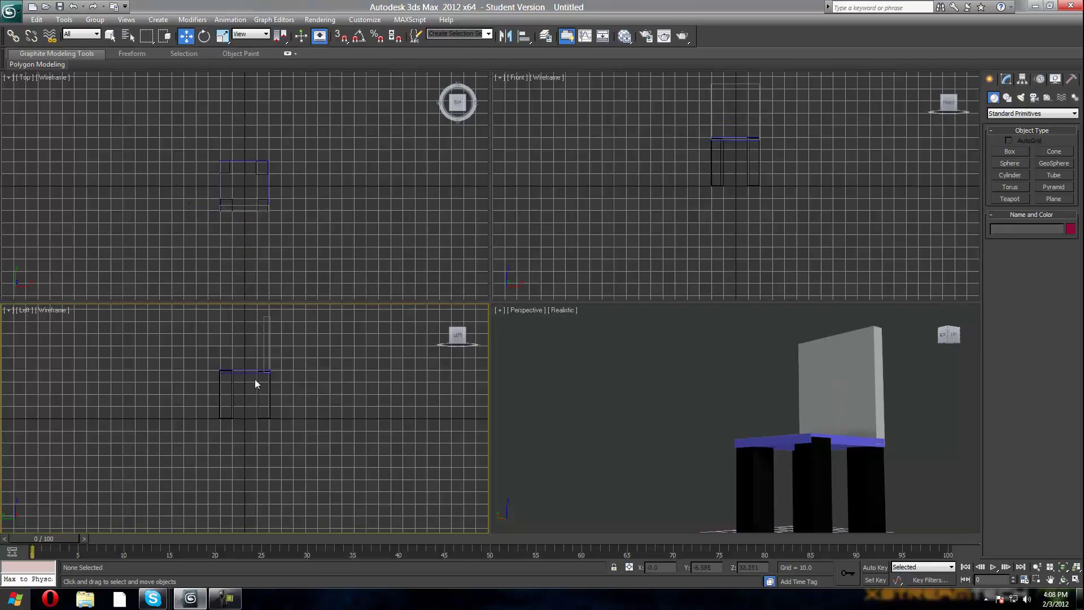
click(270, 387)
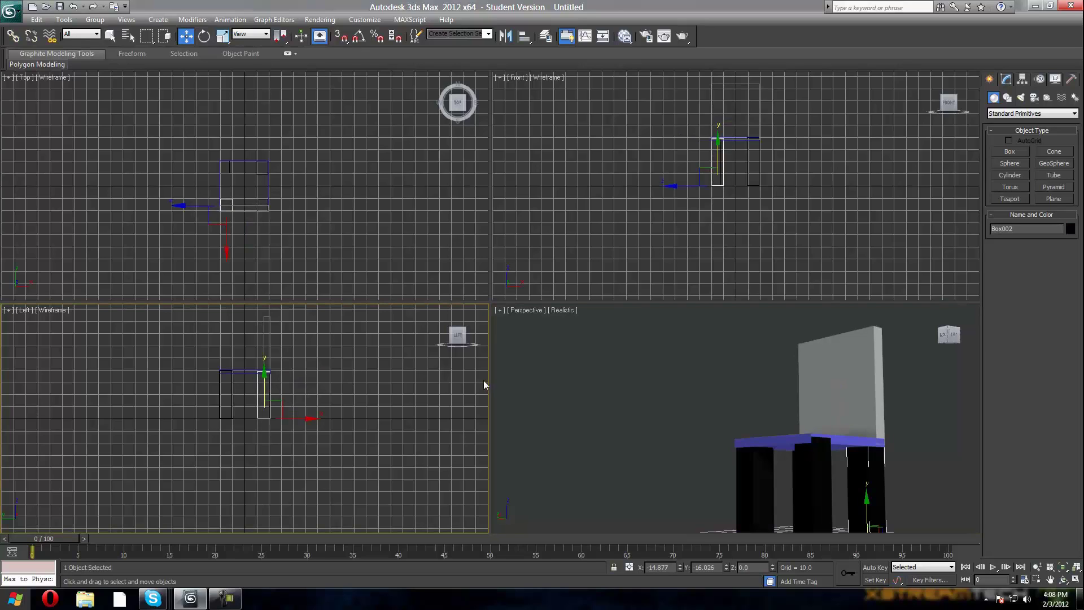
click(632, 378)
mouse_move(954, 335)
mouse_down()
mouse_move(956, 384)
mouse_move(982, 353)
mouse_move(955, 339)
mouse_up()
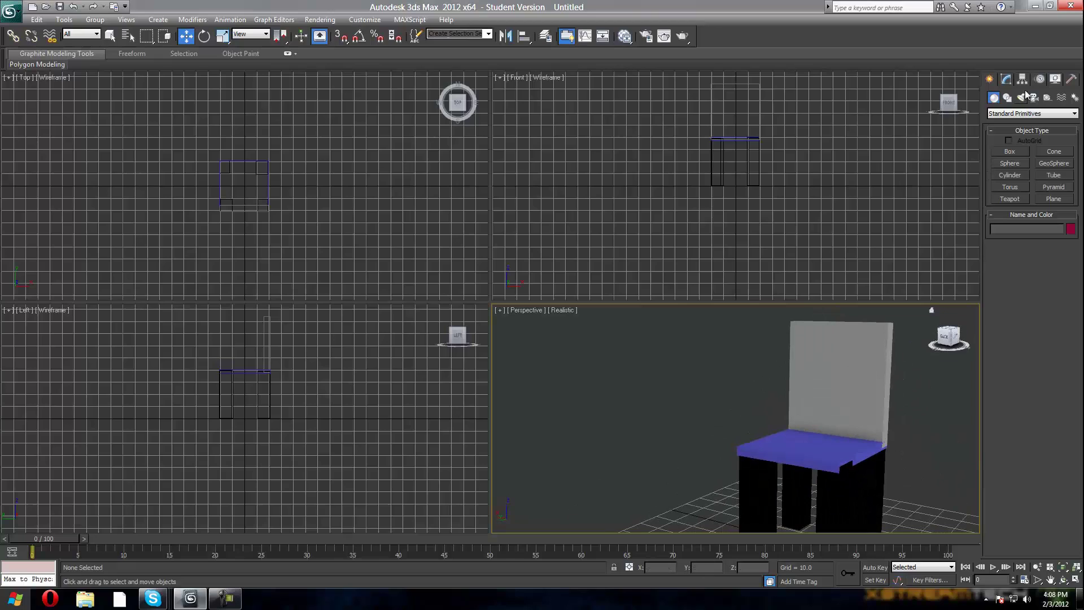
Convert the chair's front leg Box004 to an Editable Poly.
click(1008, 79)
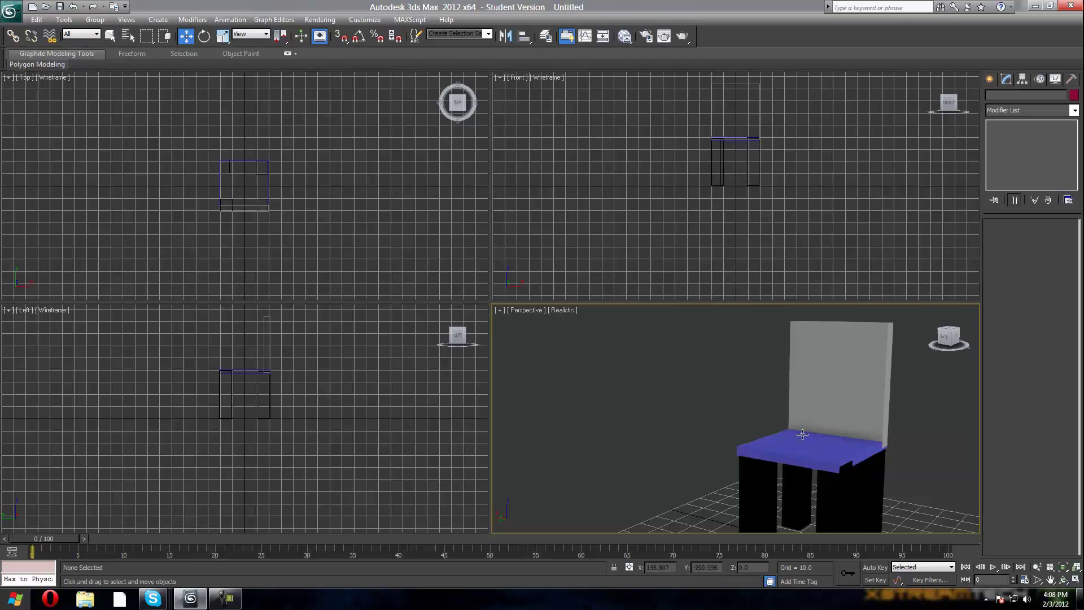
click(767, 482)
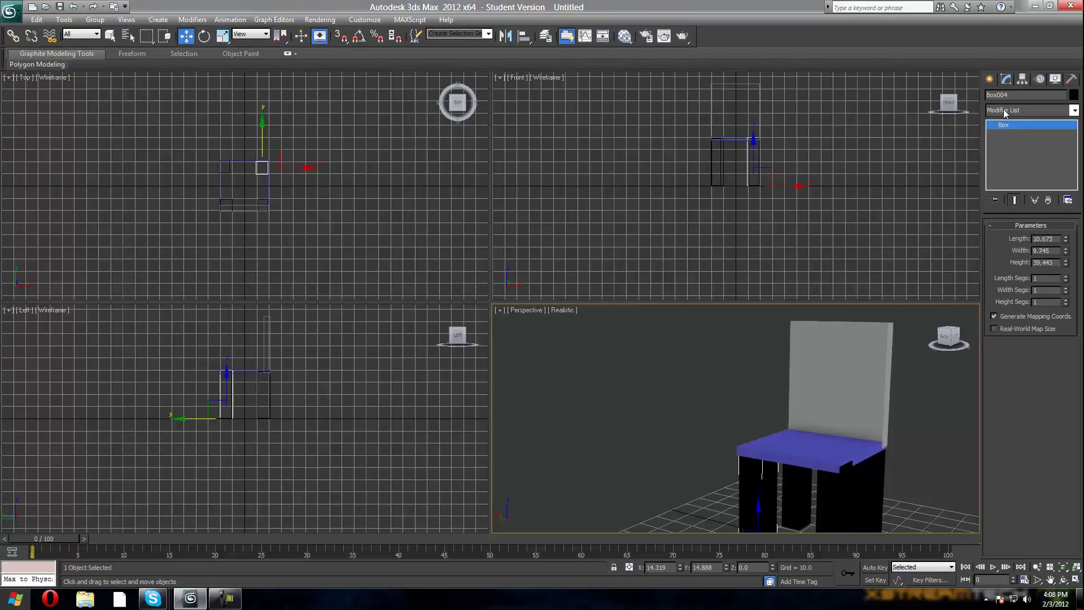
right_click(1005, 128)
click(1027, 208)
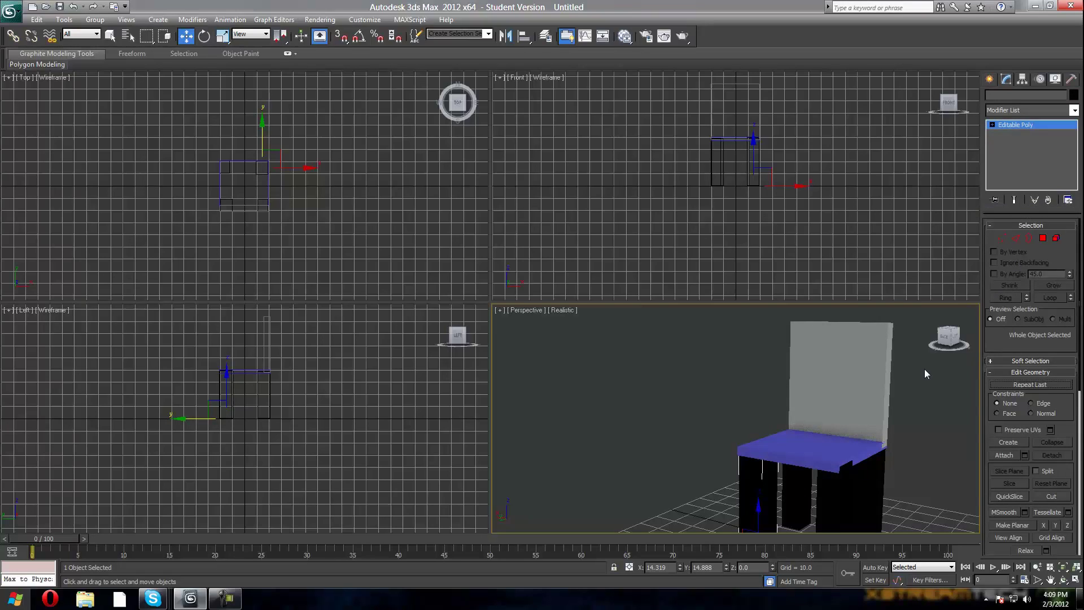
In edge mode, move one outer vertical edge of the front leg outward along Y, away from the seat.
click(1015, 239)
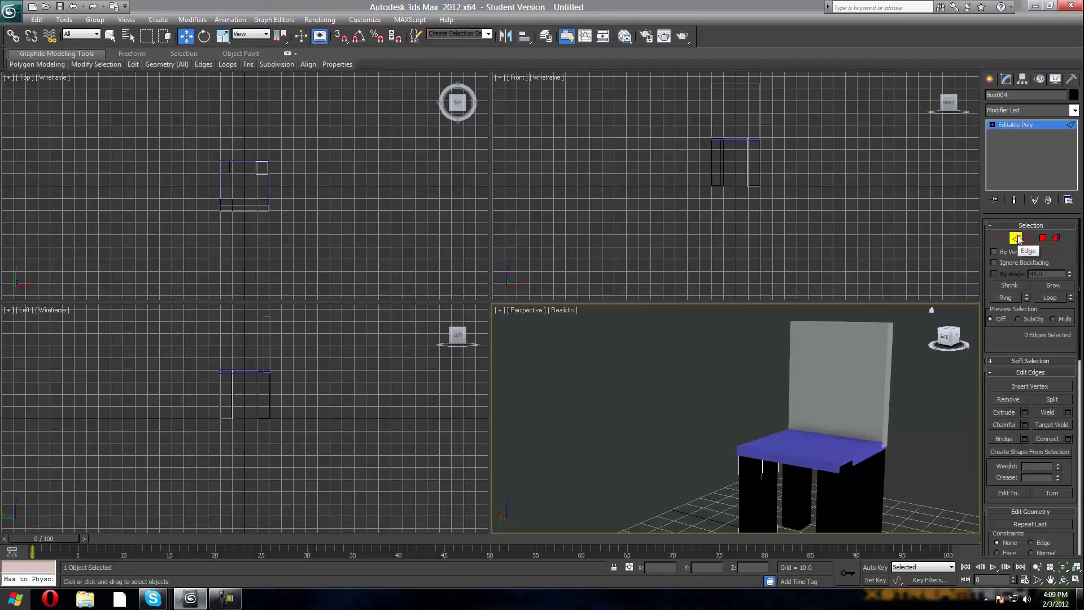
mouse_move(954, 337)
mouse_down()
mouse_move(932, 317)
mouse_move(952, 338)
mouse_up()
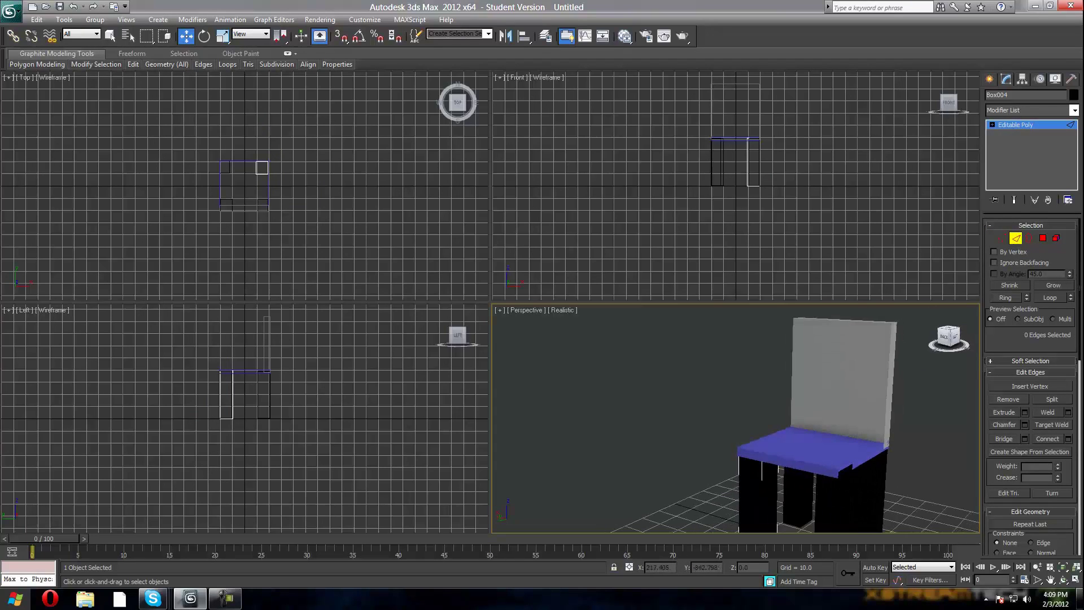
click(757, 493)
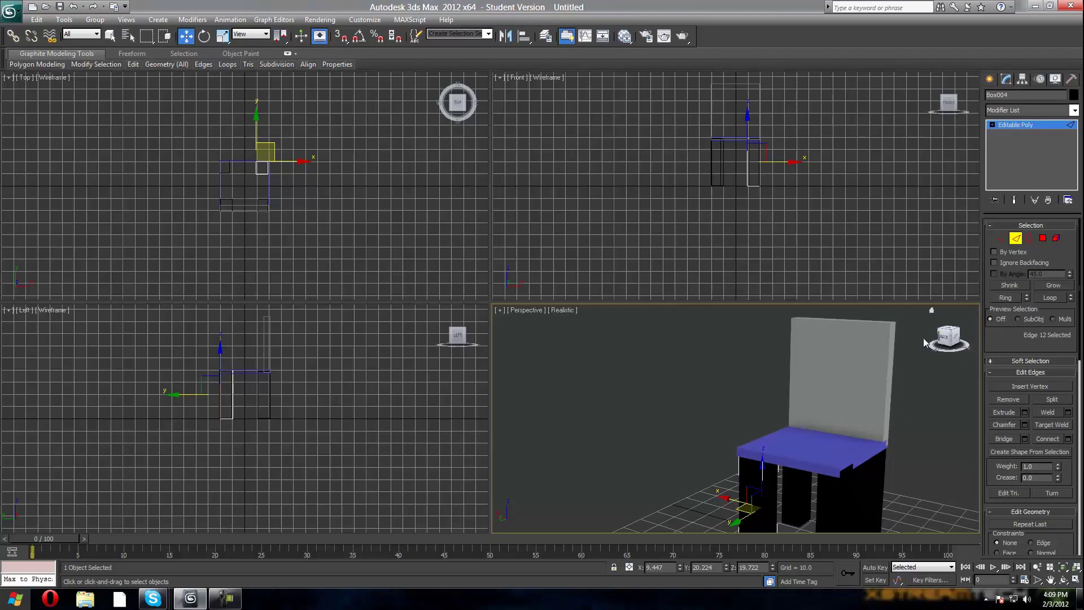
drag(953, 339, 947, 344)
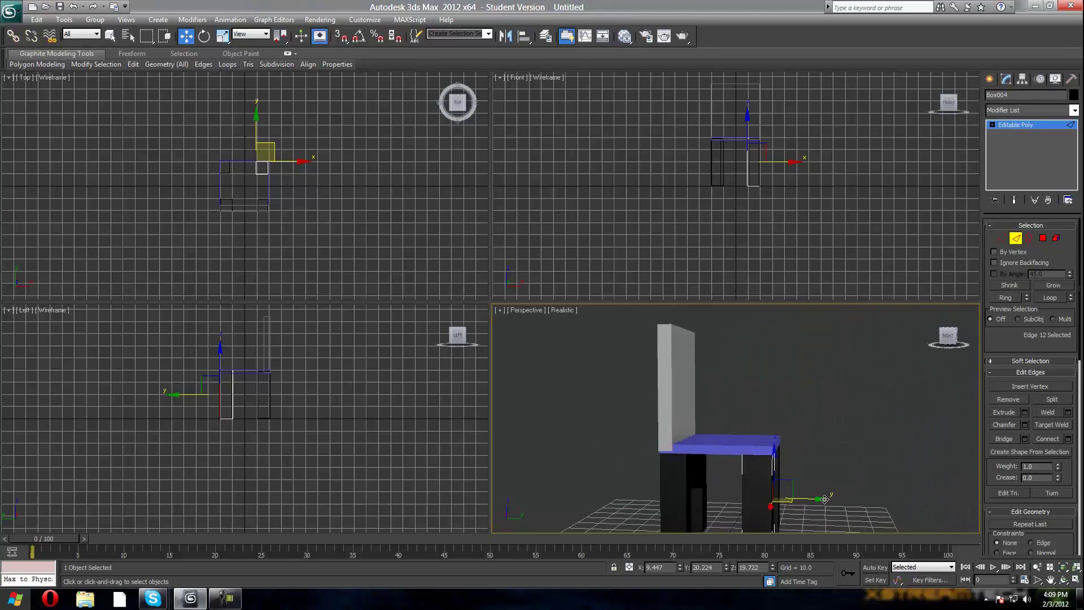
drag(823, 499, 906, 501)
click(890, 460)
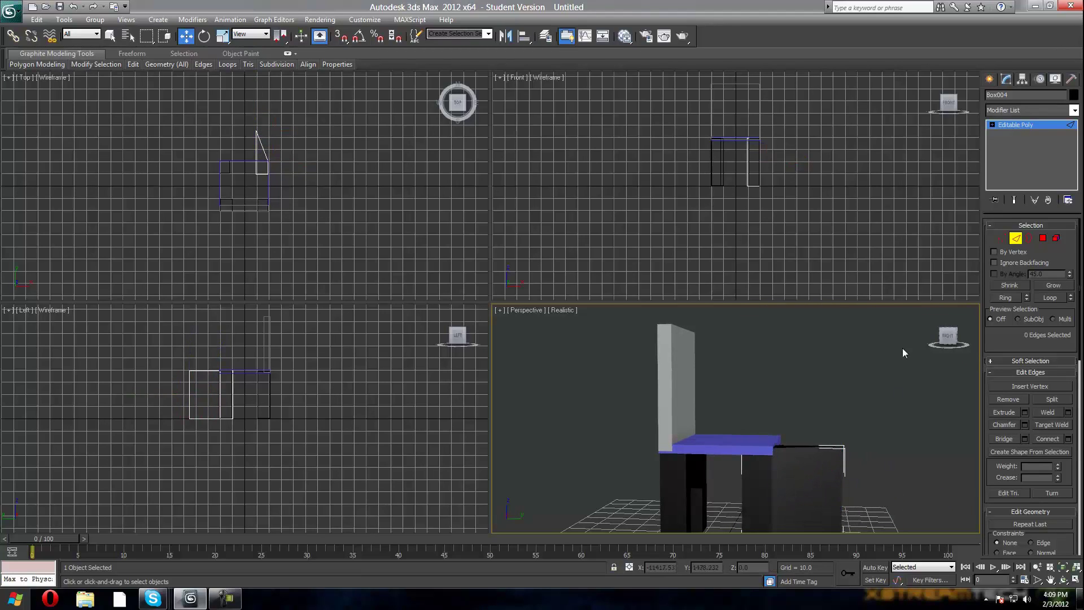
Examine the stretched front leg and its edges from several sides, undoing the last edge selection changes.
drag(949, 339, 940, 342)
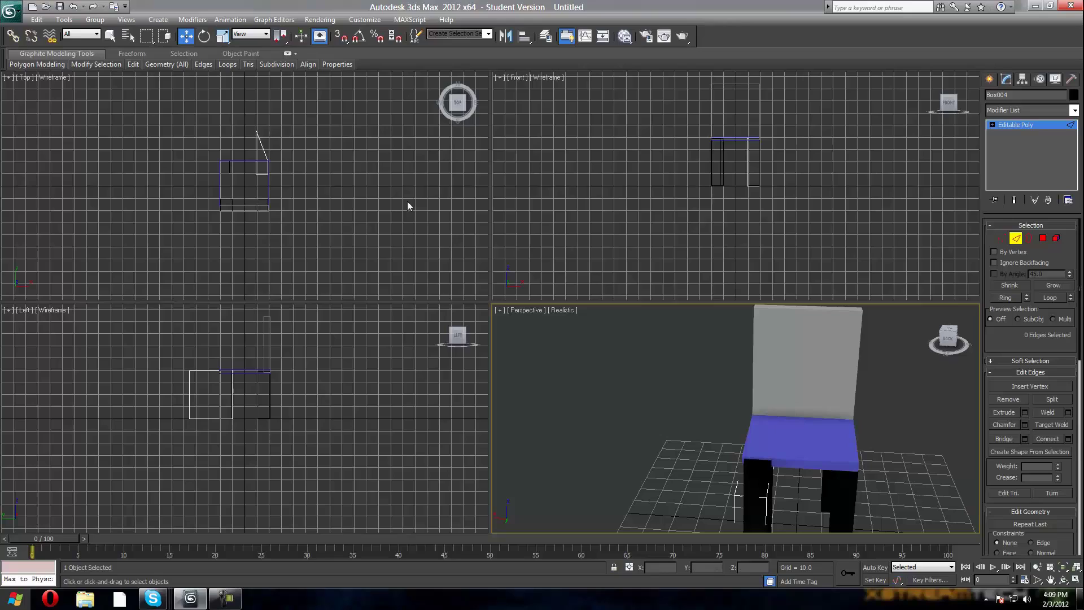
click(320, 198)
scroll(278, 167, up, 3)
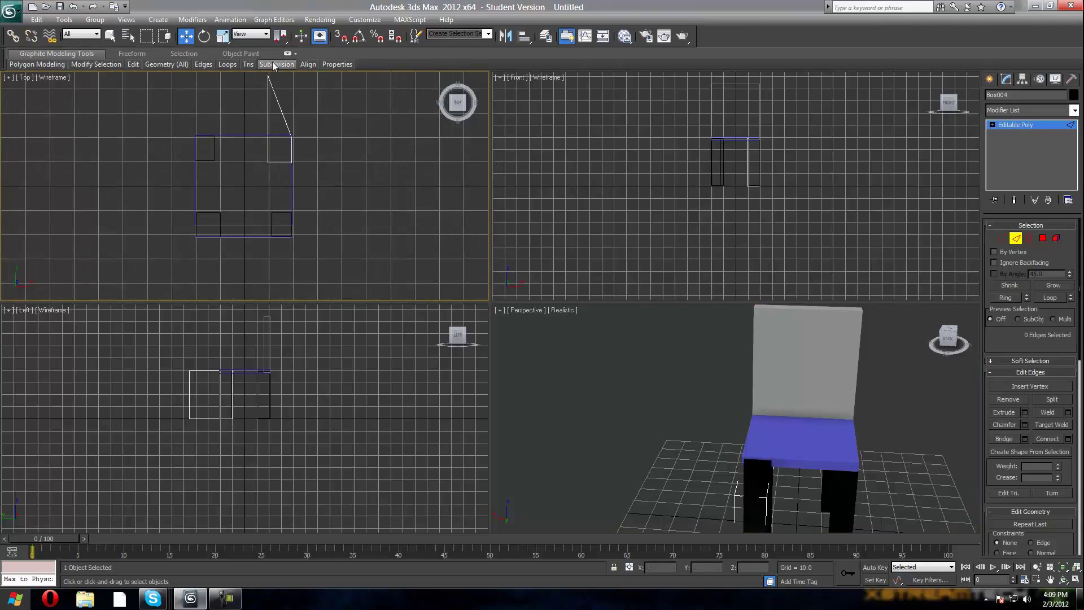
click(283, 384)
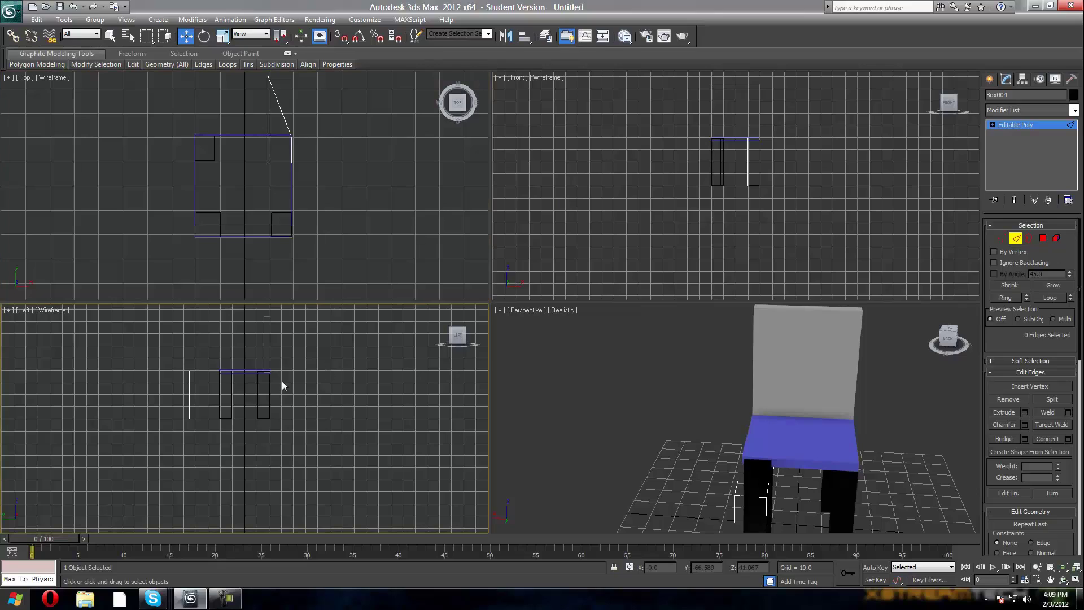
click(209, 371)
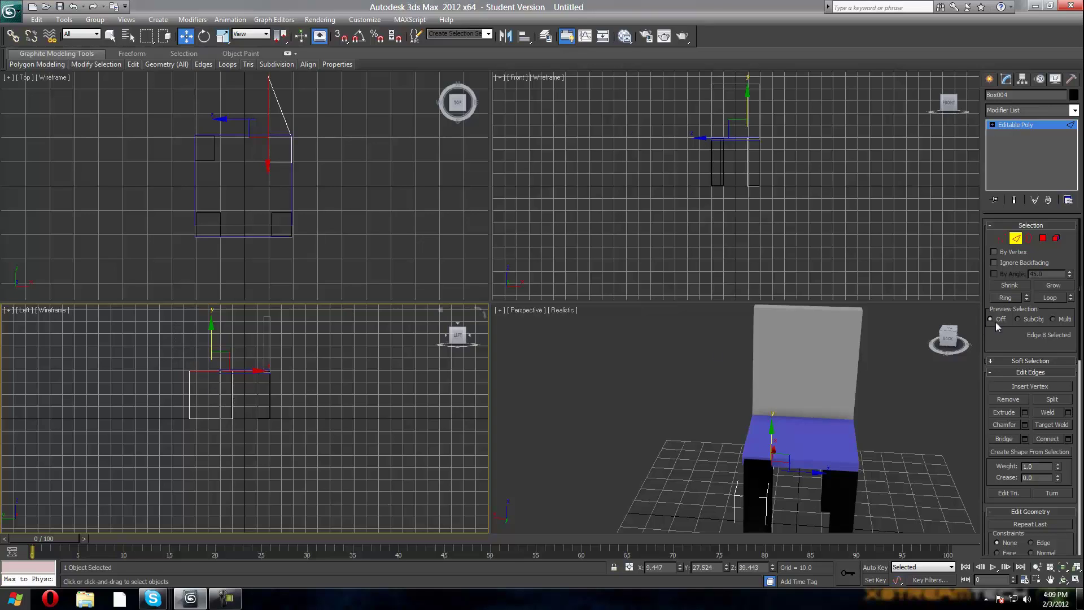
click(955, 336)
mouse_move(954, 336)
mouse_down()
mouse_move(914, 319)
mouse_move(903, 288)
mouse_move(951, 339)
mouse_up()
scroll(760, 449, down, 3)
scroll(759, 449, up, 3)
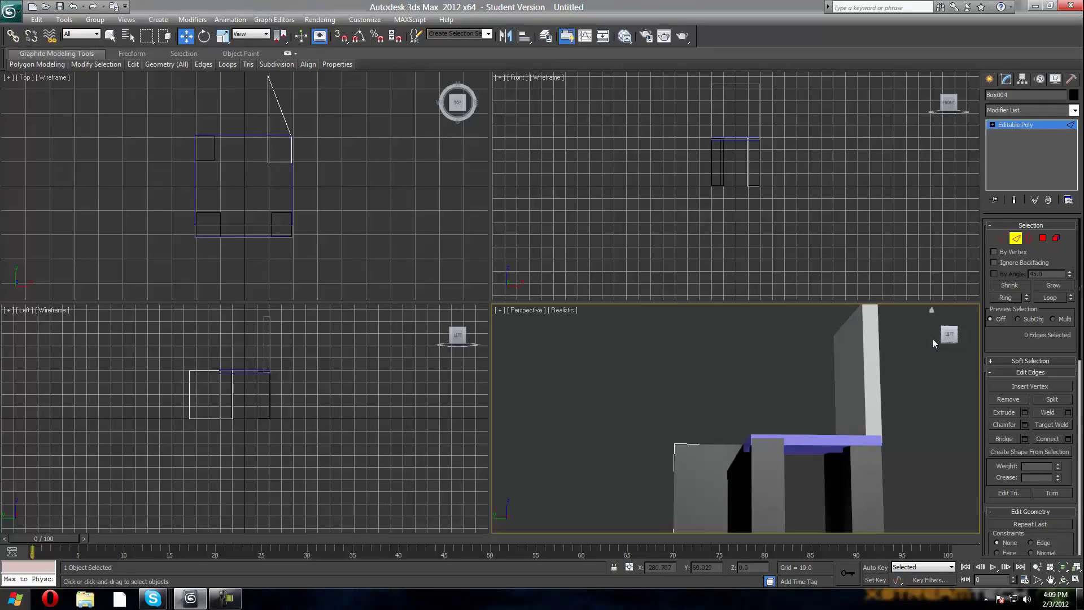
drag(943, 336, 952, 337)
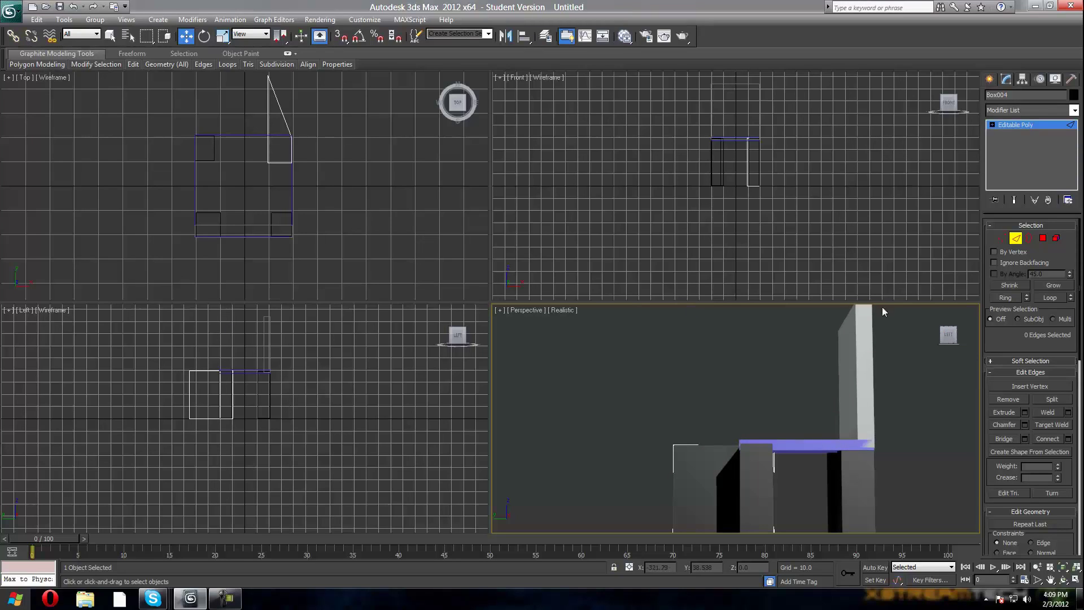
click(948, 335)
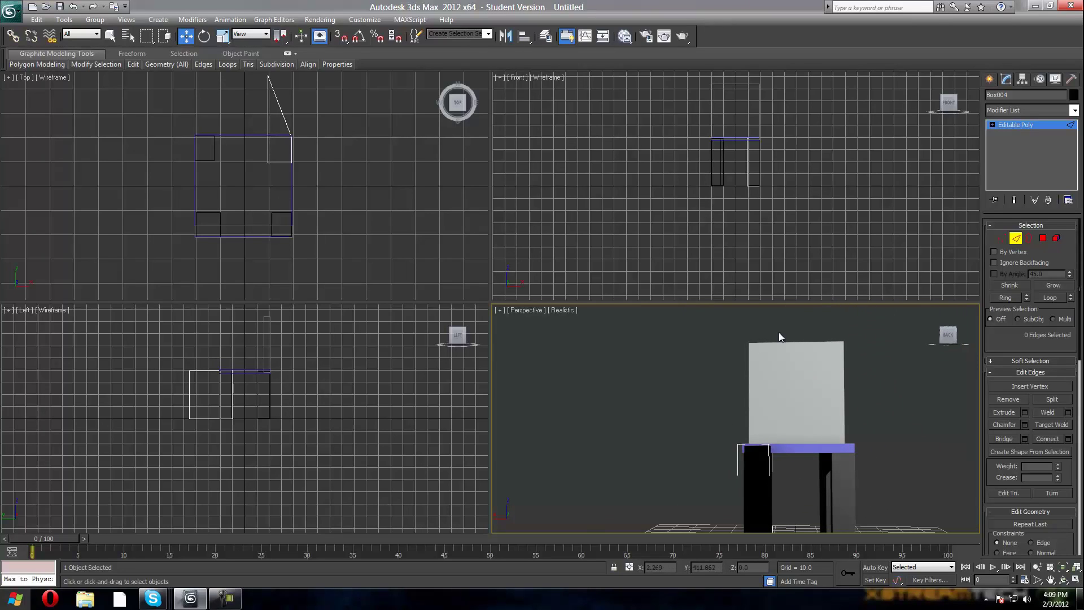
key(ctrl+z)
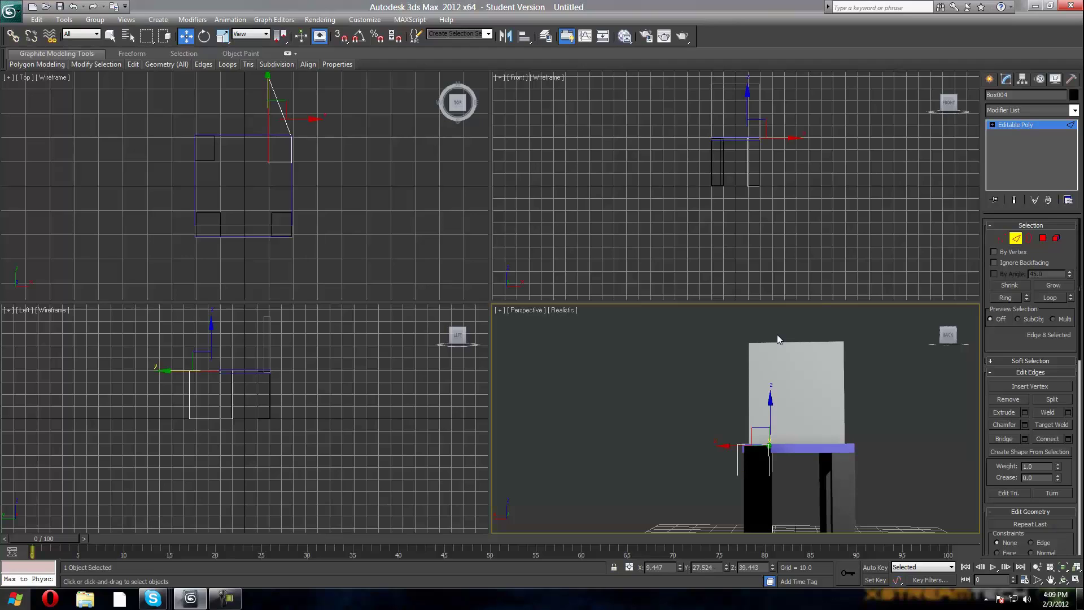
key(ctrl+z)
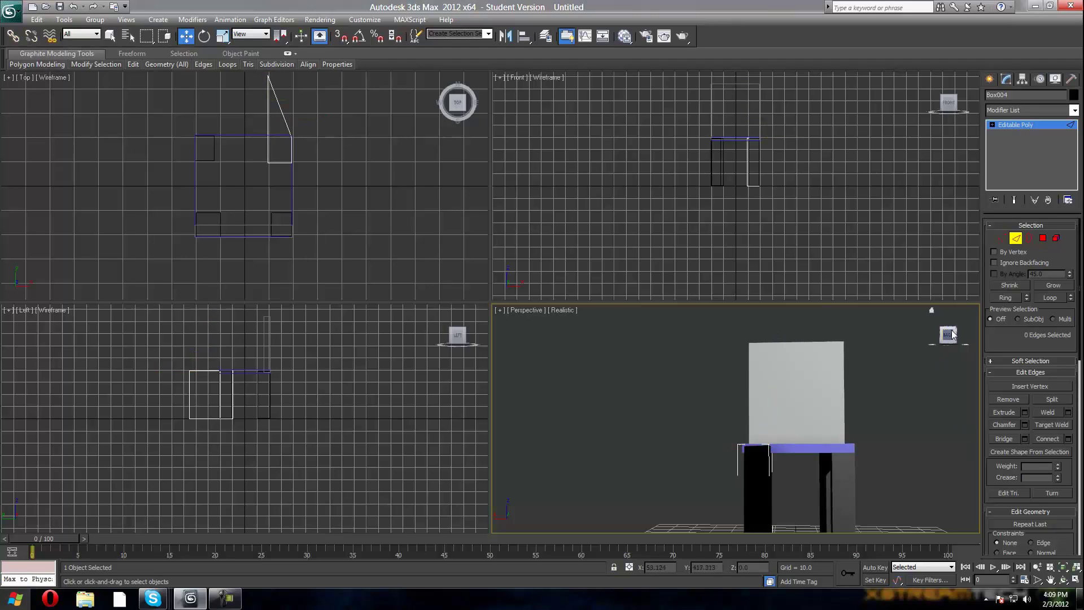
drag(948, 334, 687, 305)
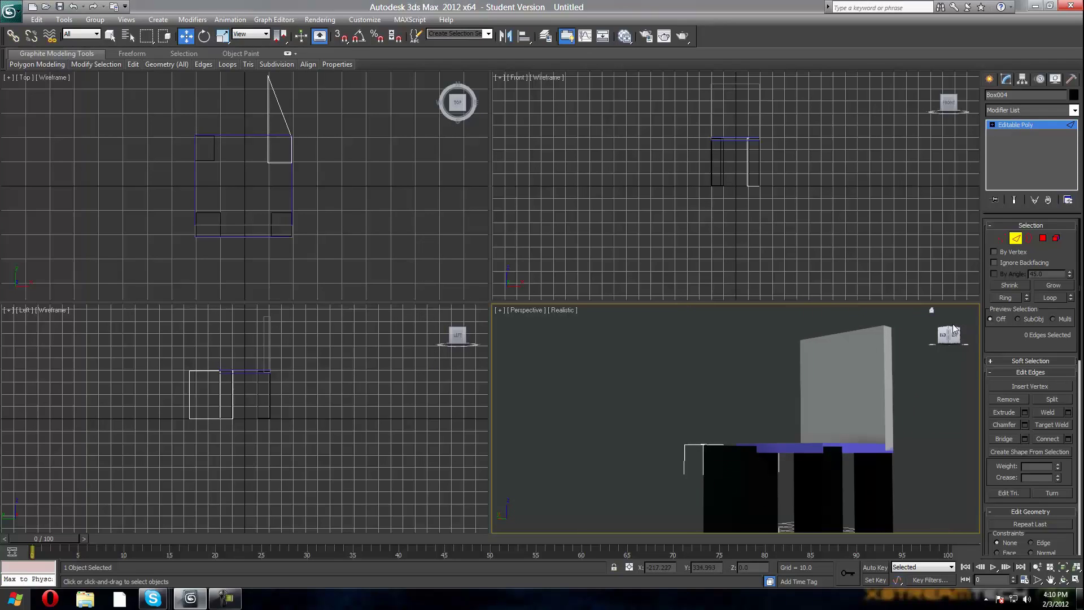
mouse_move(952, 338)
mouse_down()
mouse_move(934, 333)
mouse_move(955, 338)
mouse_up()
click(954, 337)
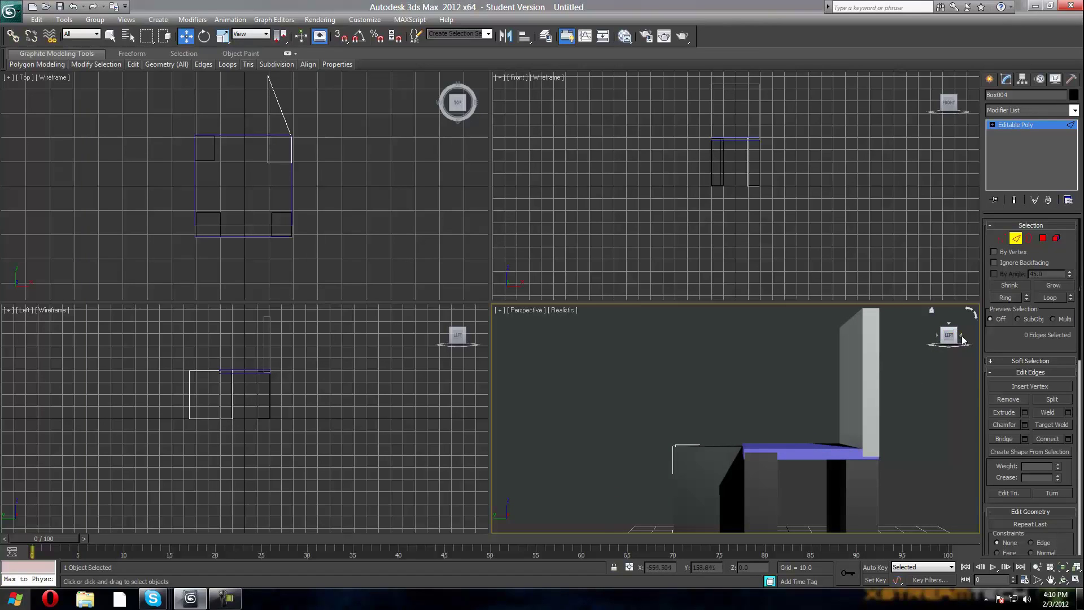
click(962, 338)
click(962, 337)
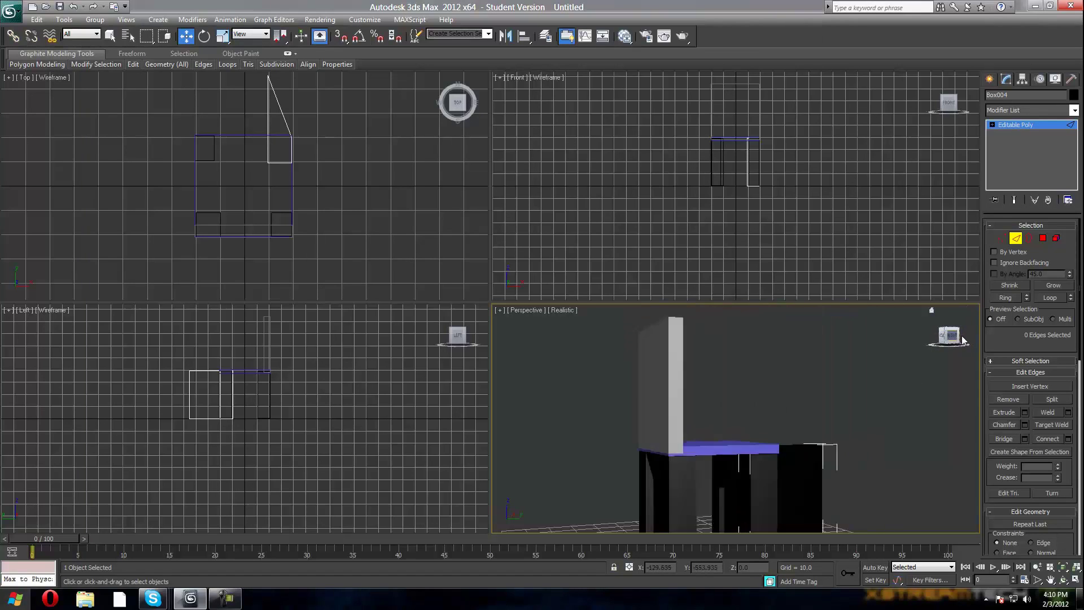
Examine the chair in wireframe from each side by rotating the Left viewport until it shows the Front view.
click(472, 337)
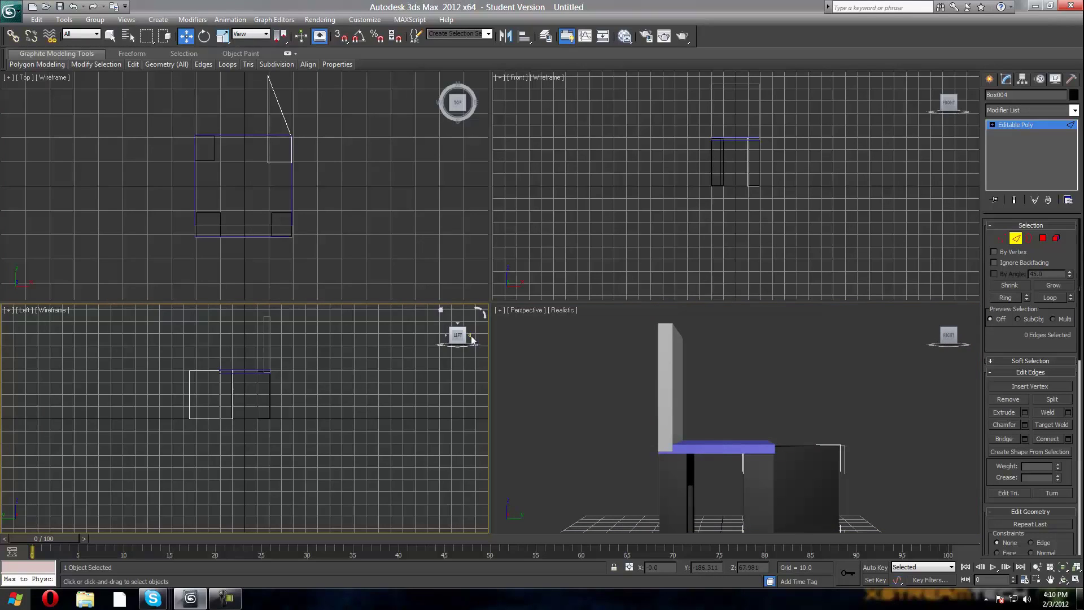
click(471, 338)
click(470, 337)
click(471, 338)
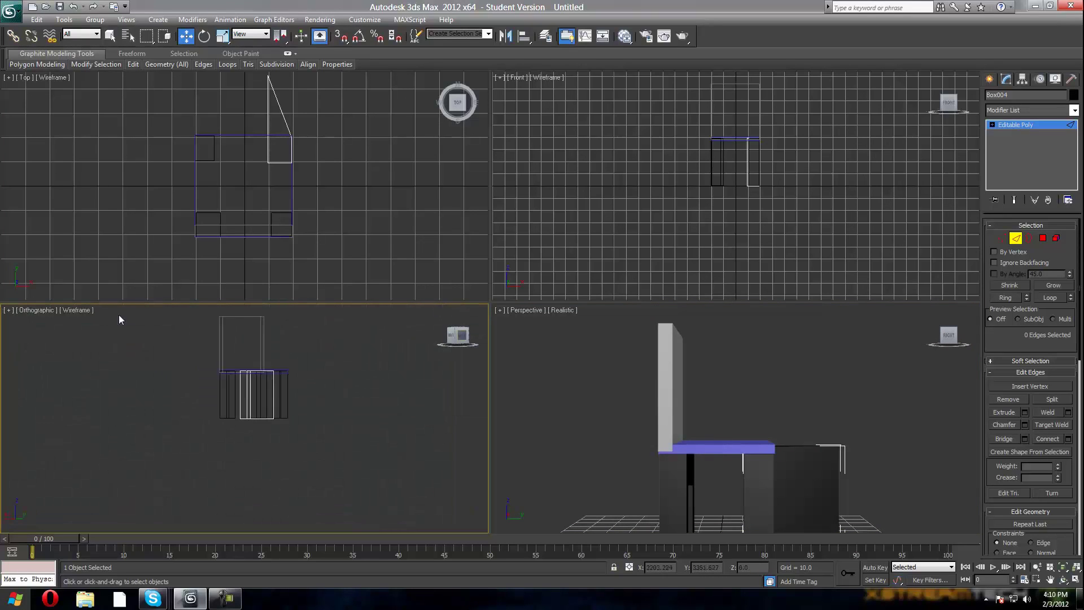
click(469, 334)
click(468, 334)
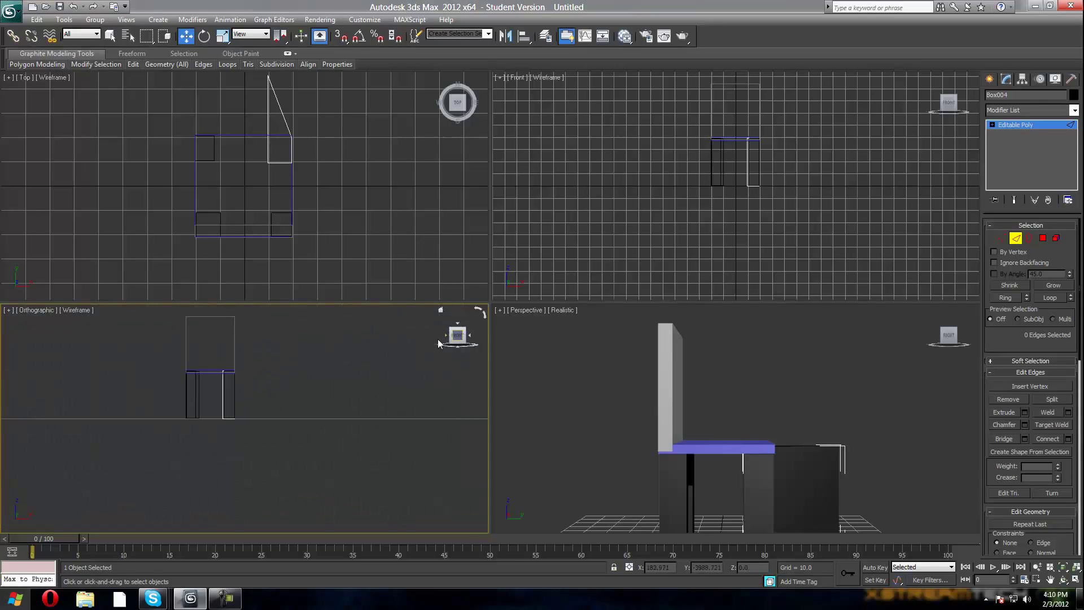
click(446, 336)
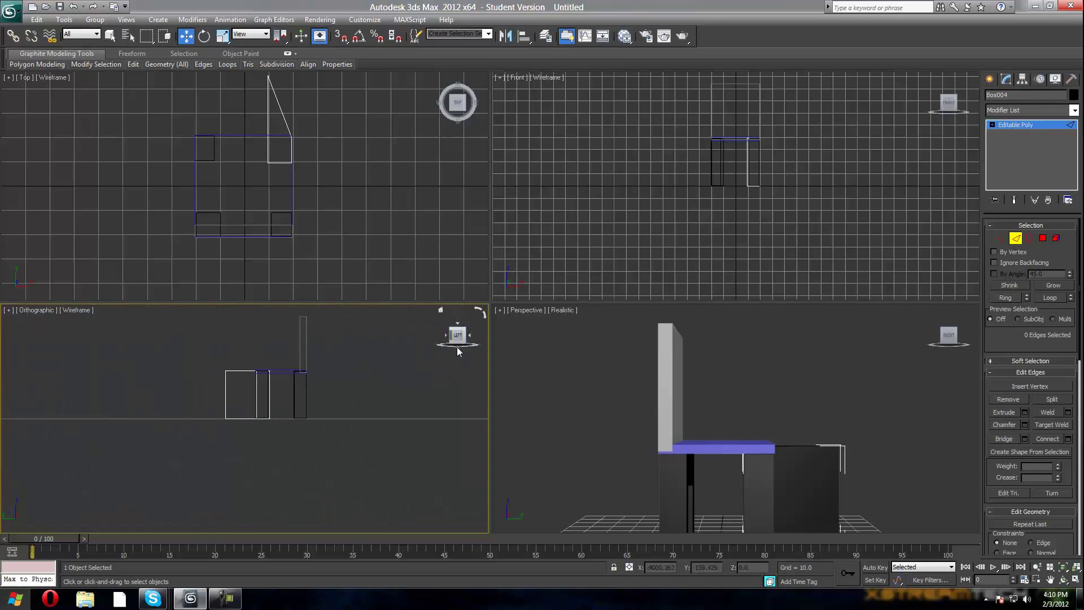
click(458, 346)
click(457, 347)
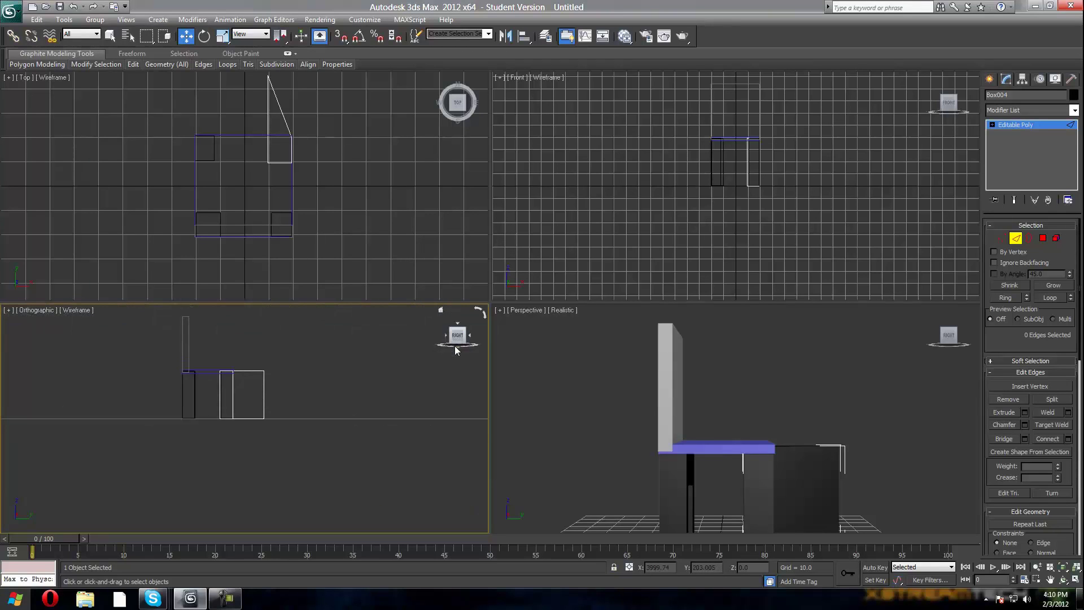
click(468, 337)
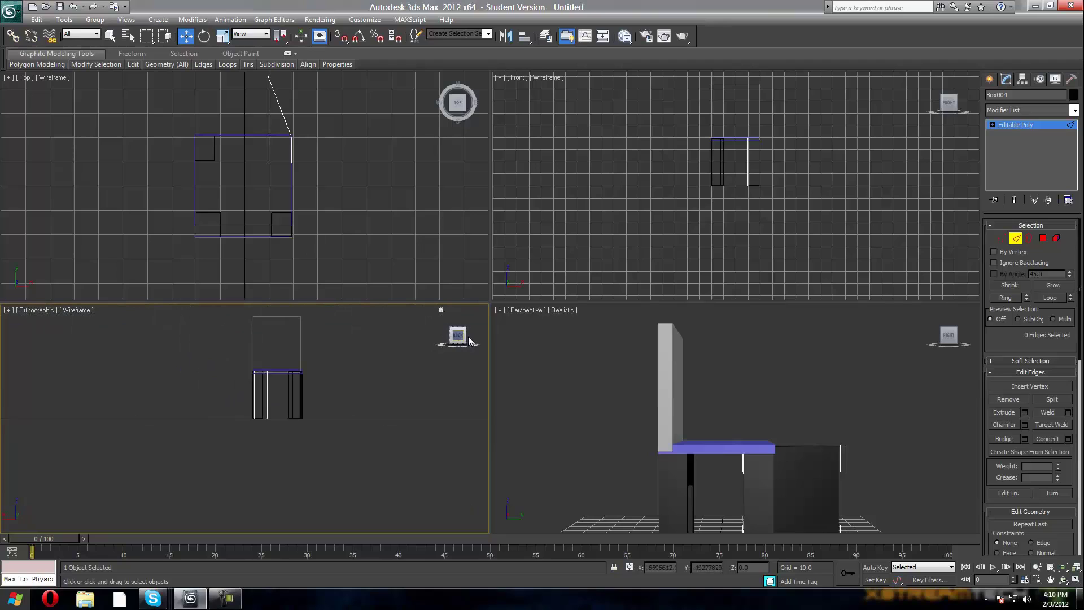
click(468, 337)
click(468, 337)
click(468, 338)
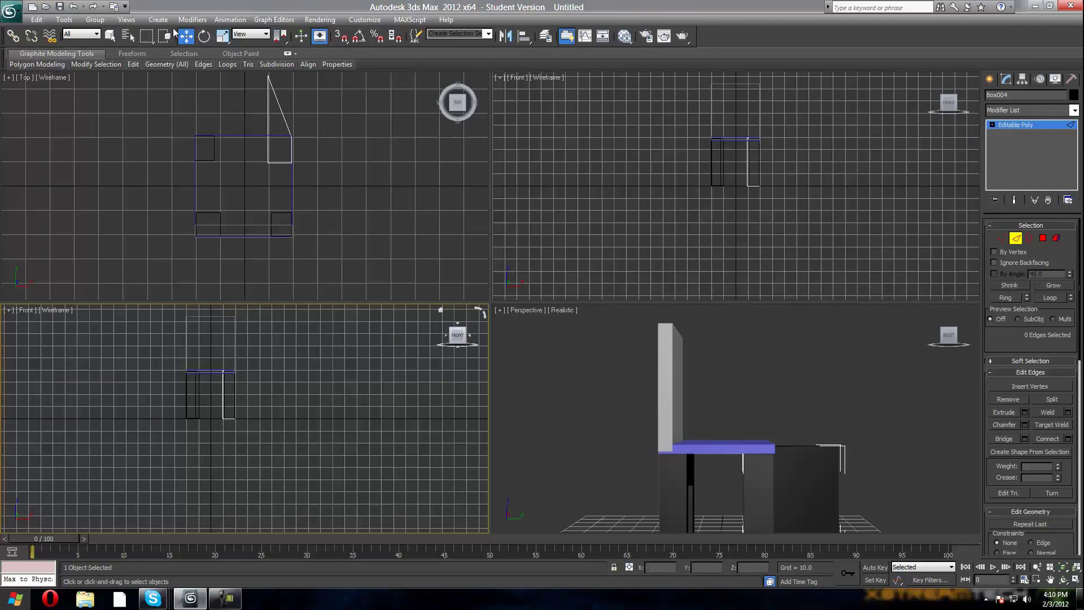
Draw a box about 30 × 30 units and 39 high on the ground beside the chair in the Top viewport.
click(995, 79)
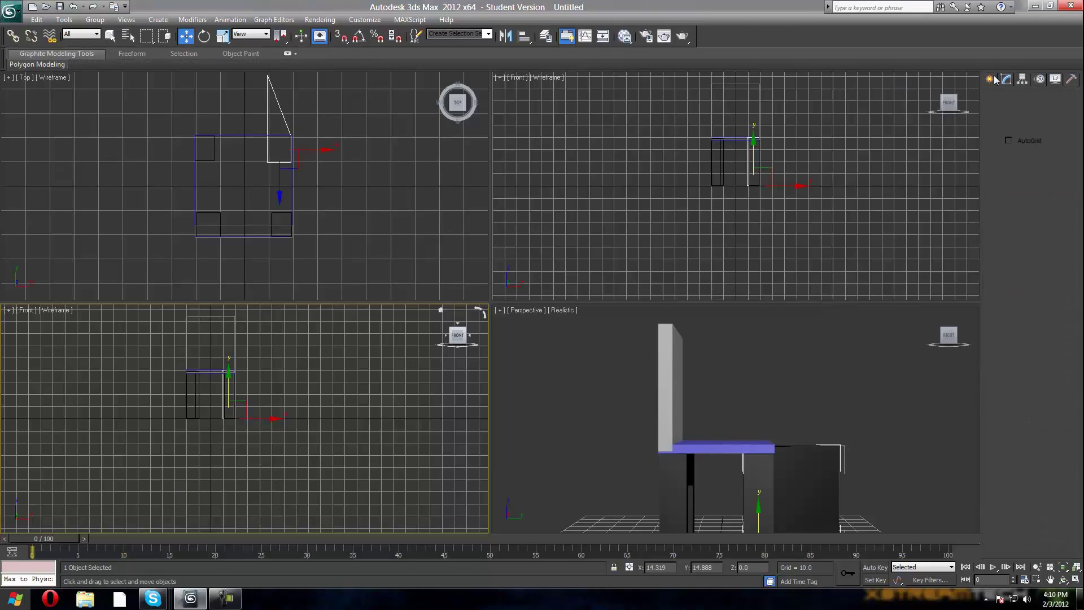
click(946, 334)
mouse_move(950, 335)
mouse_down()
mouse_move(929, 359)
mouse_move(900, 351)
mouse_move(993, 367)
mouse_move(928, 377)
mouse_move(918, 360)
mouse_move(946, 338)
mouse_up()
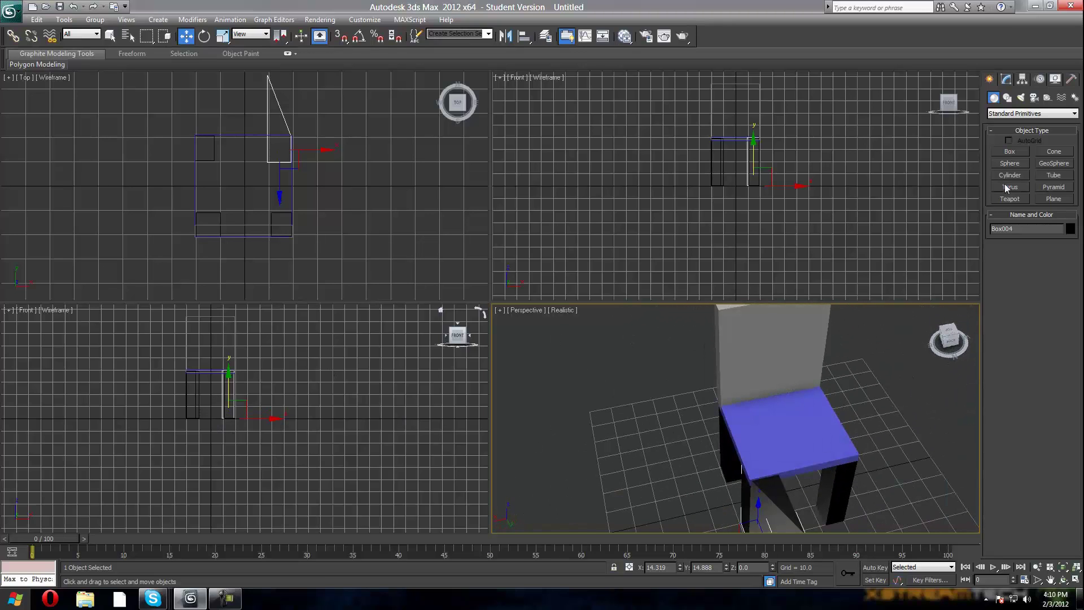
click(1011, 152)
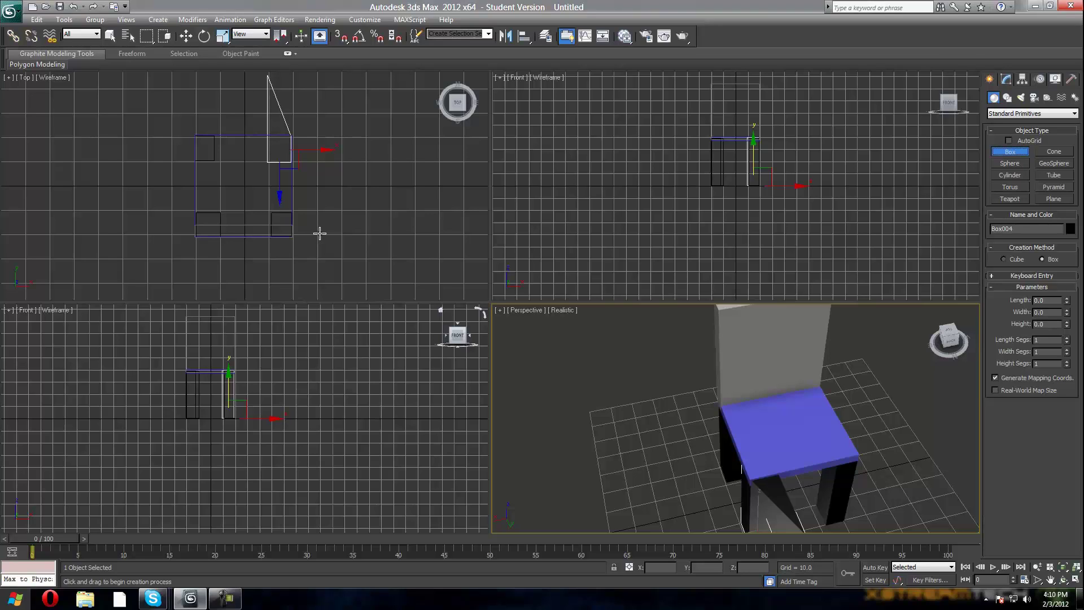
drag(316, 234, 391, 160)
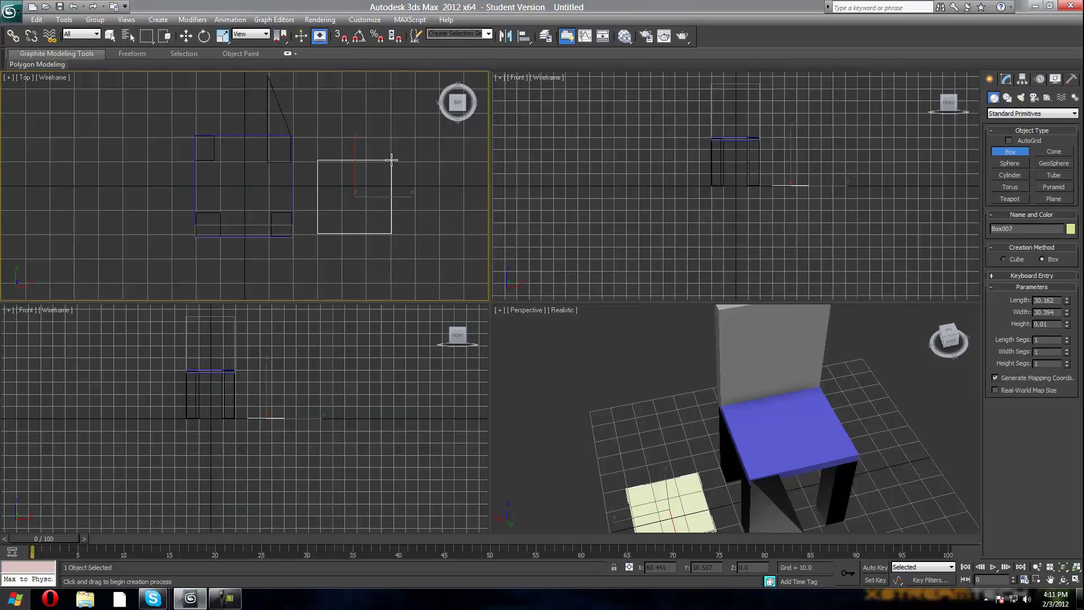
drag(391, 160, 391, 160)
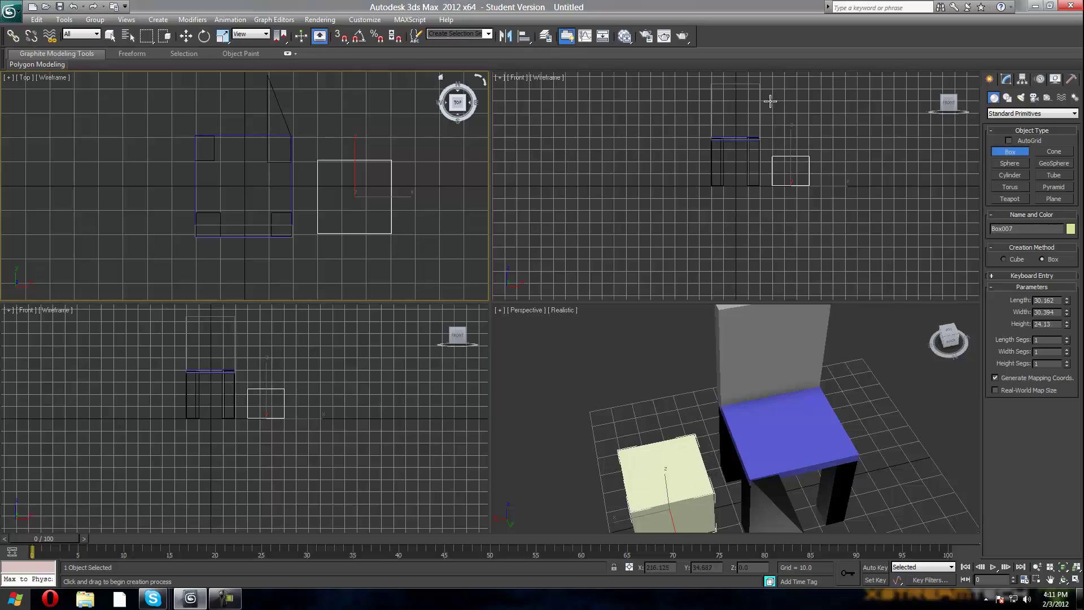
click(781, 65)
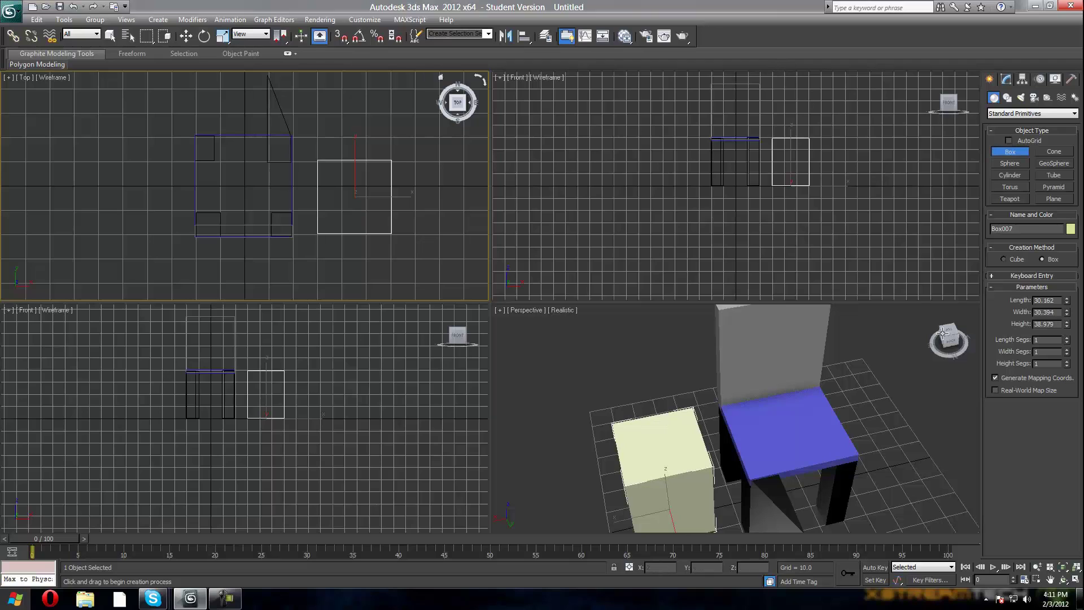
drag(953, 342, 881, 446)
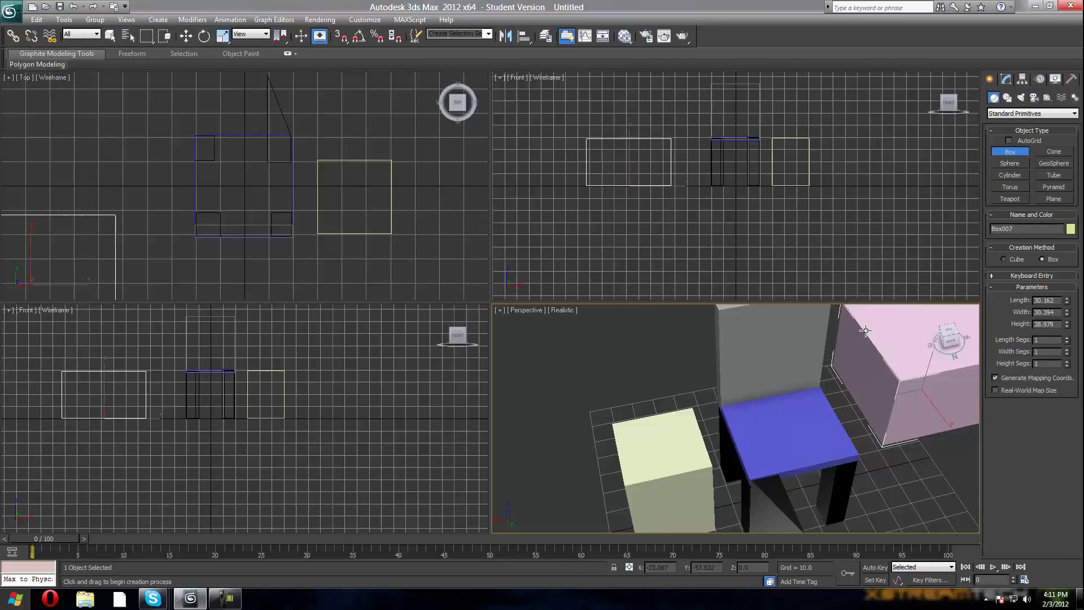
click(863, 327)
key(ctrl+z)
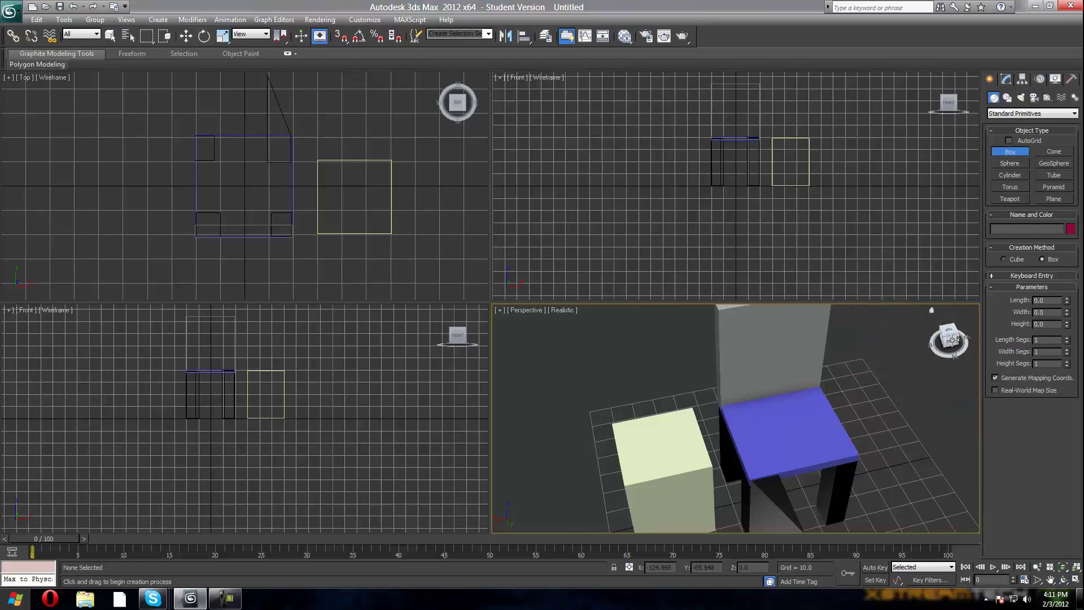
Scale the new box along Z to about 6% of its height, making a thin seat slab.
drag(952, 340, 958, 319)
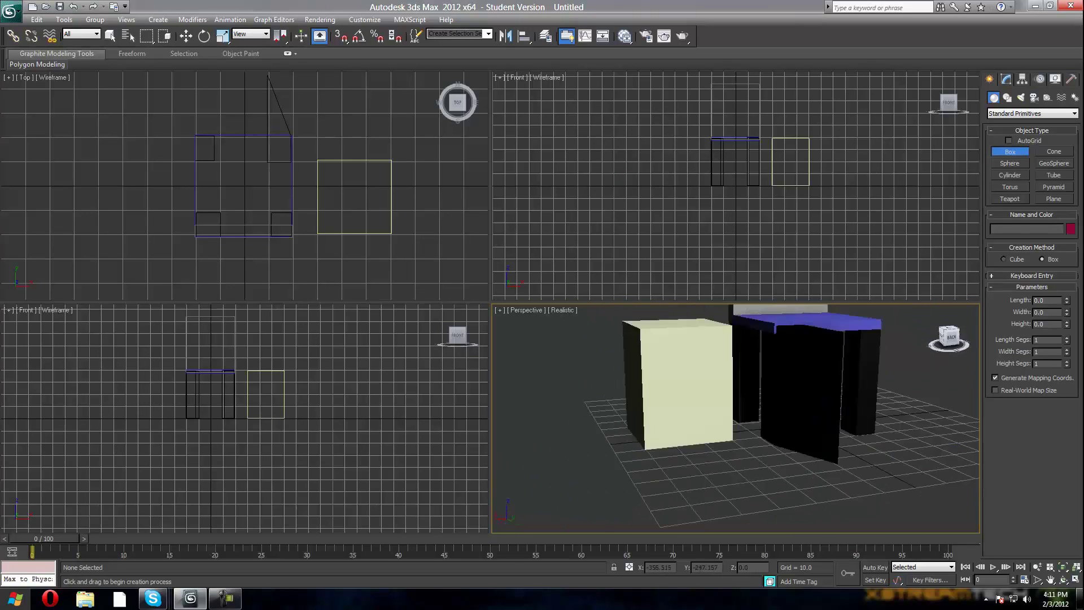
drag(1005, 373, 923, 339)
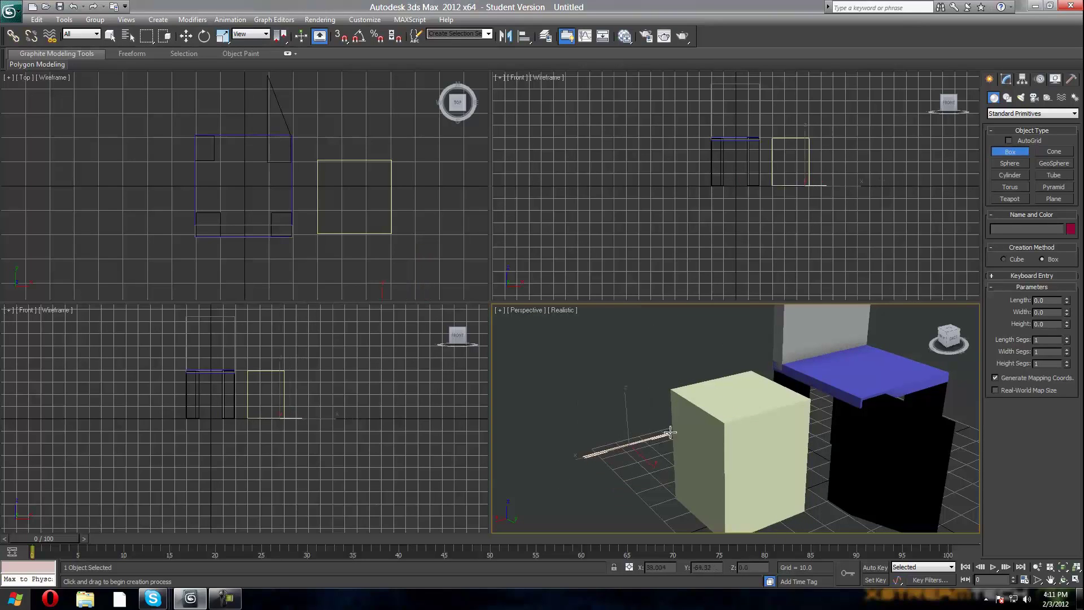
click(186, 36)
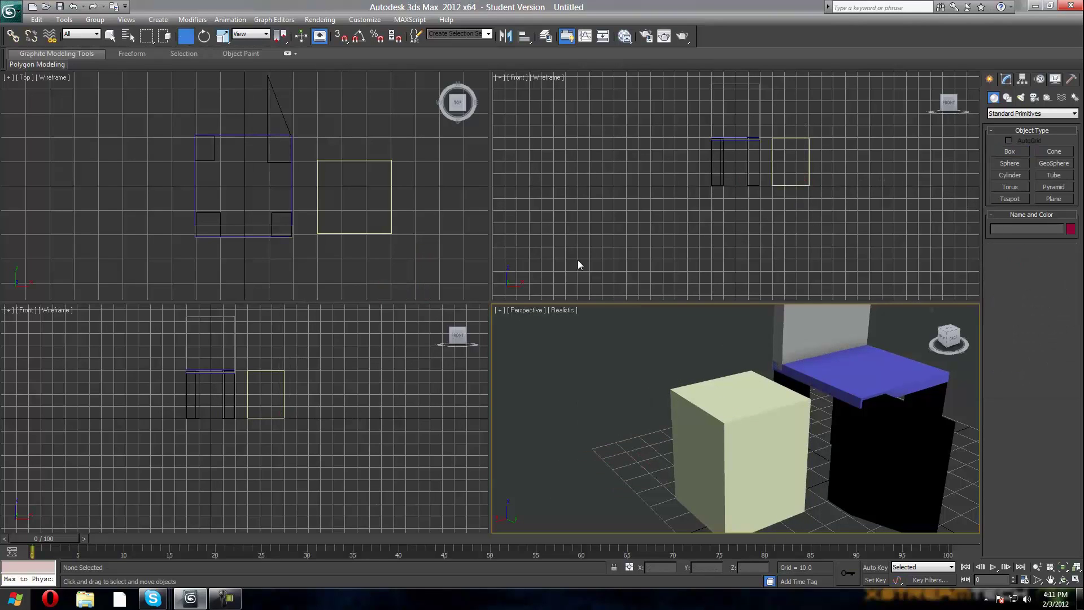
click(698, 378)
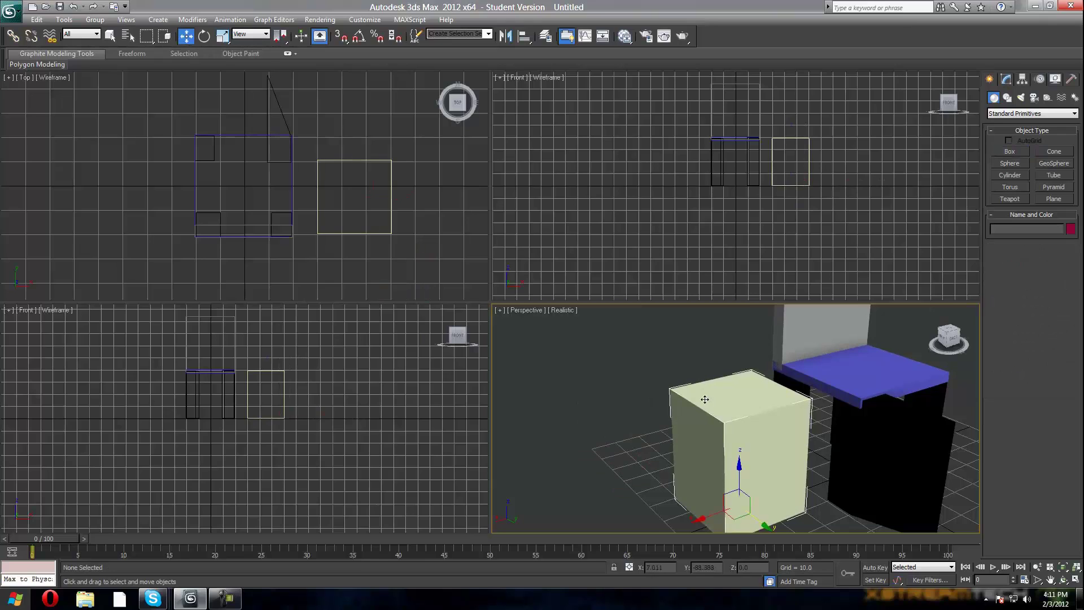
click(222, 36)
drag(730, 457, 743, 249)
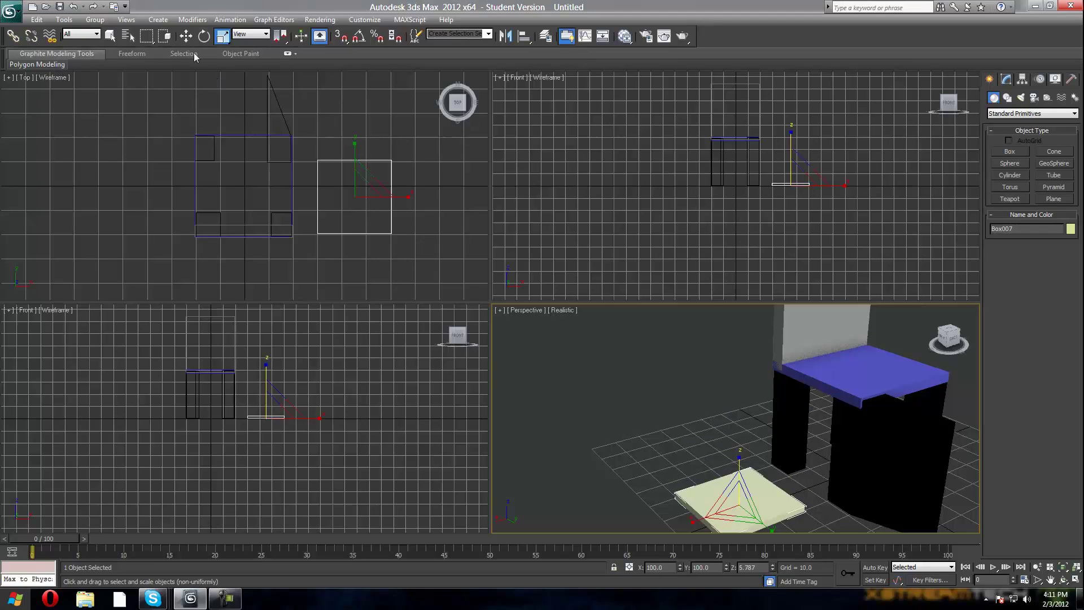
Raise the slab along Z to about 36.8, level with the existing chair's seat.
click(186, 35)
drag(738, 467, 738, 364)
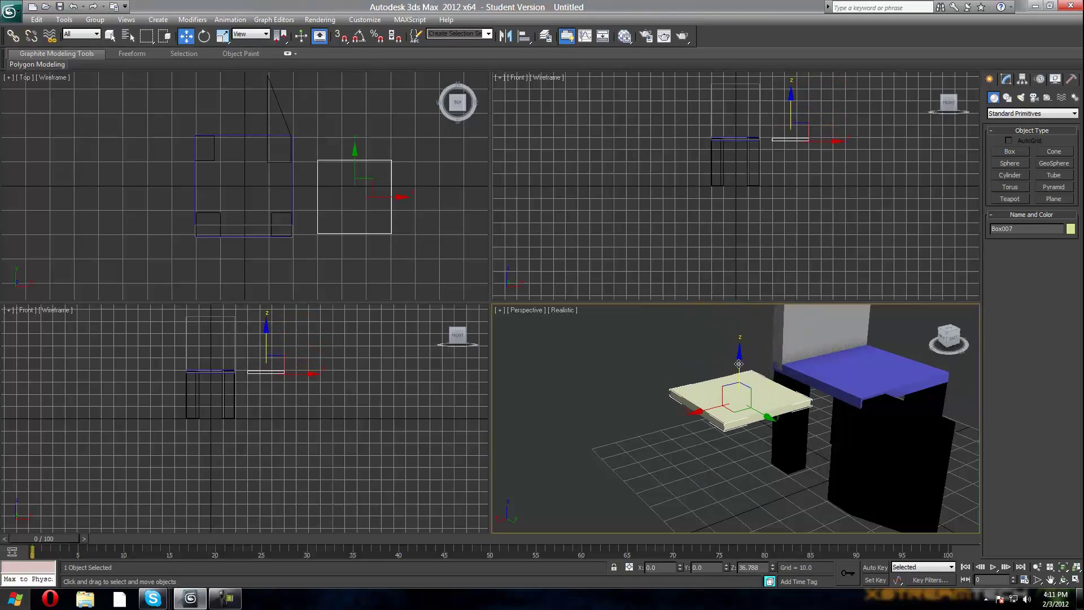
drag(946, 339, 924, 361)
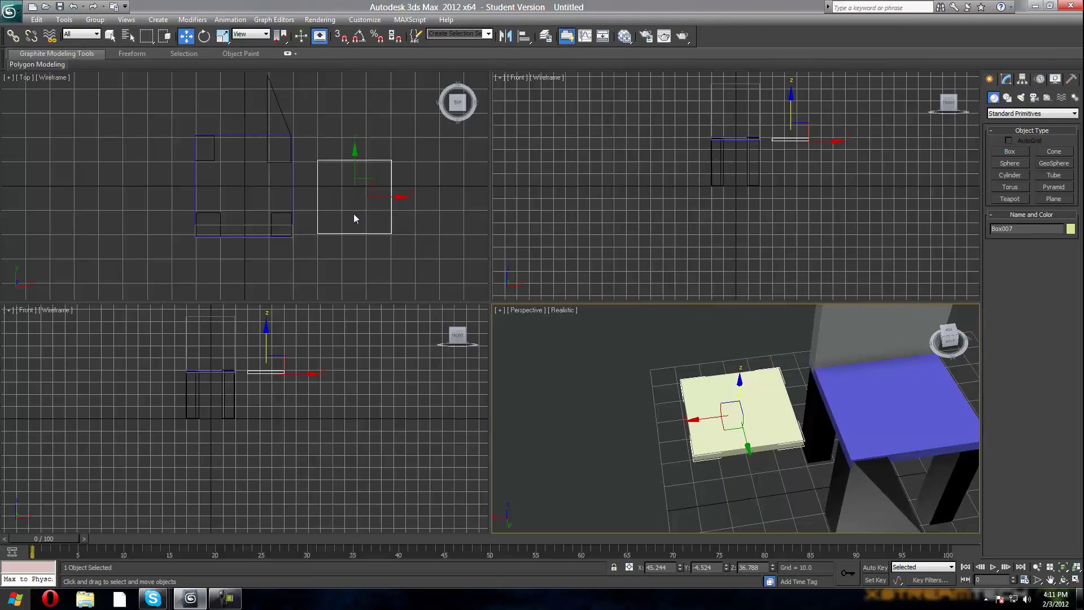
Draw four box legs, each about 10 × 10 units and 37 to 39 high, under the corners of the new seat slab.
click(1008, 151)
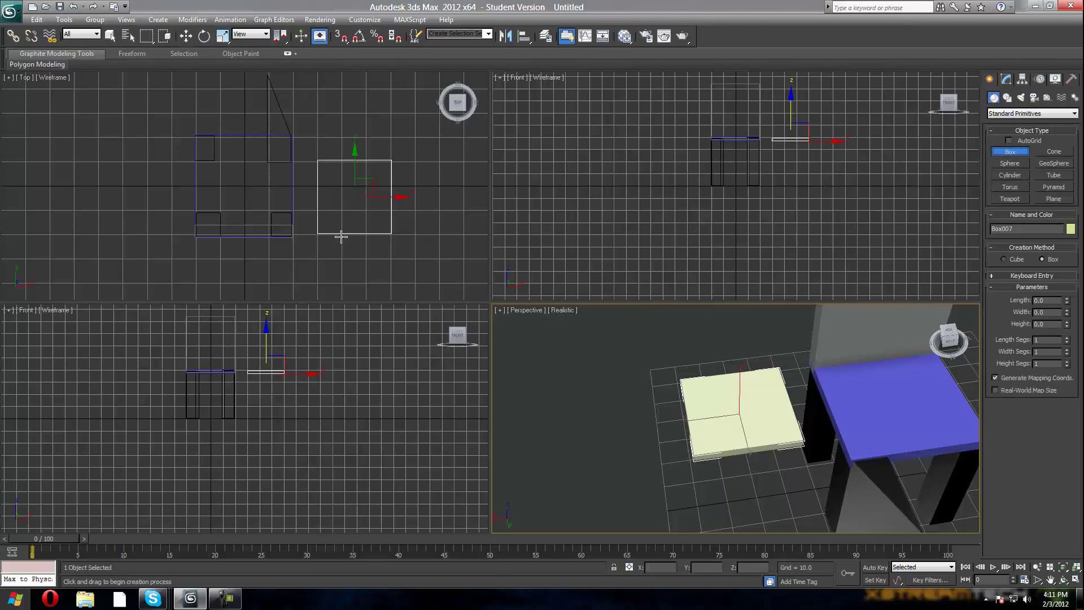
drag(317, 233, 340, 213)
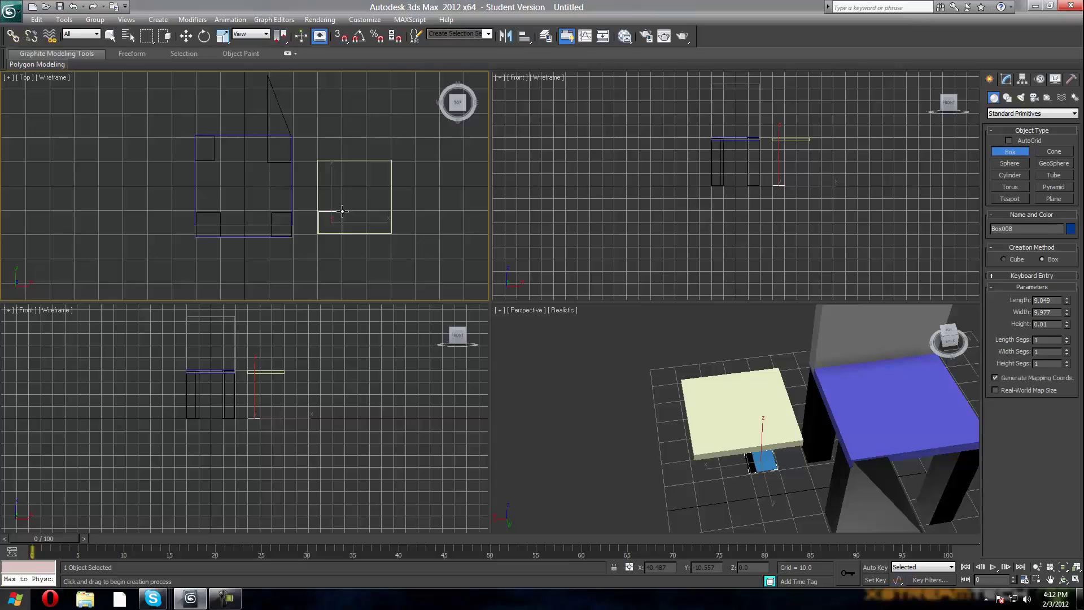
click(360, 118)
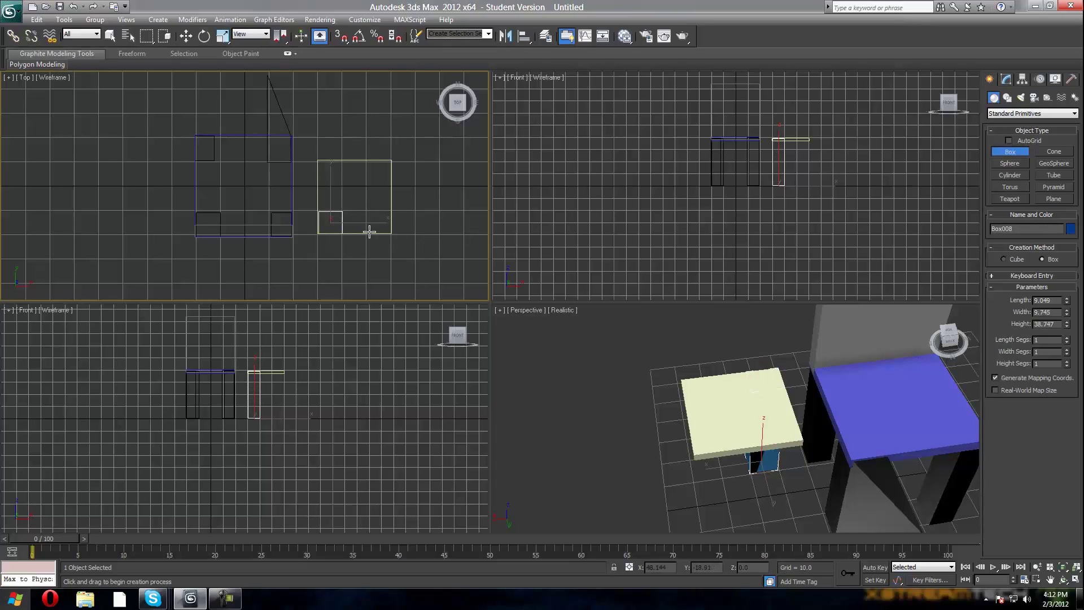
drag(365, 233, 391, 209)
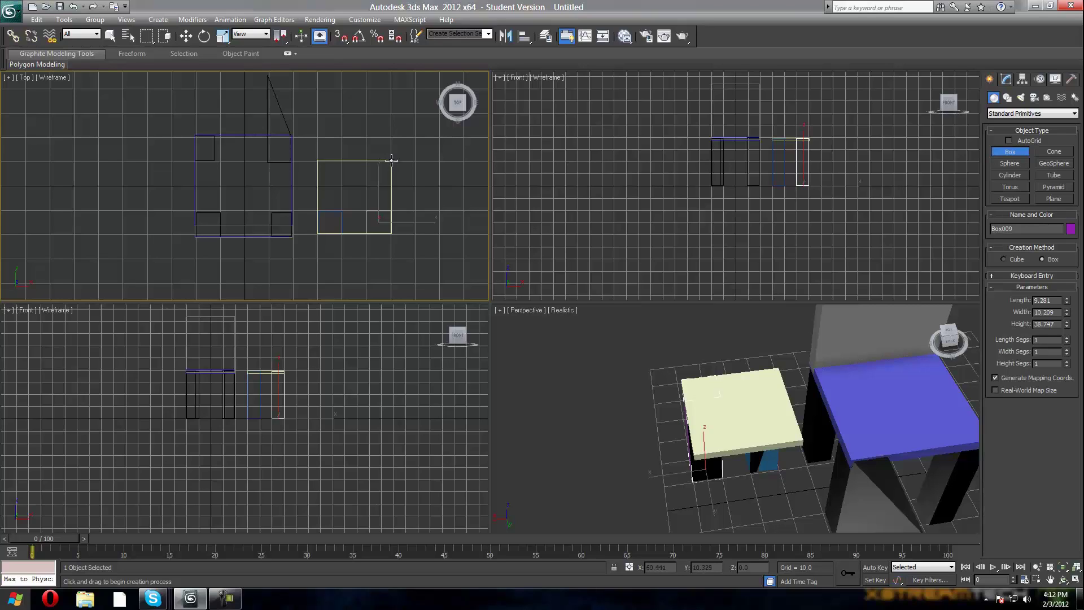
drag(392, 161, 366, 187)
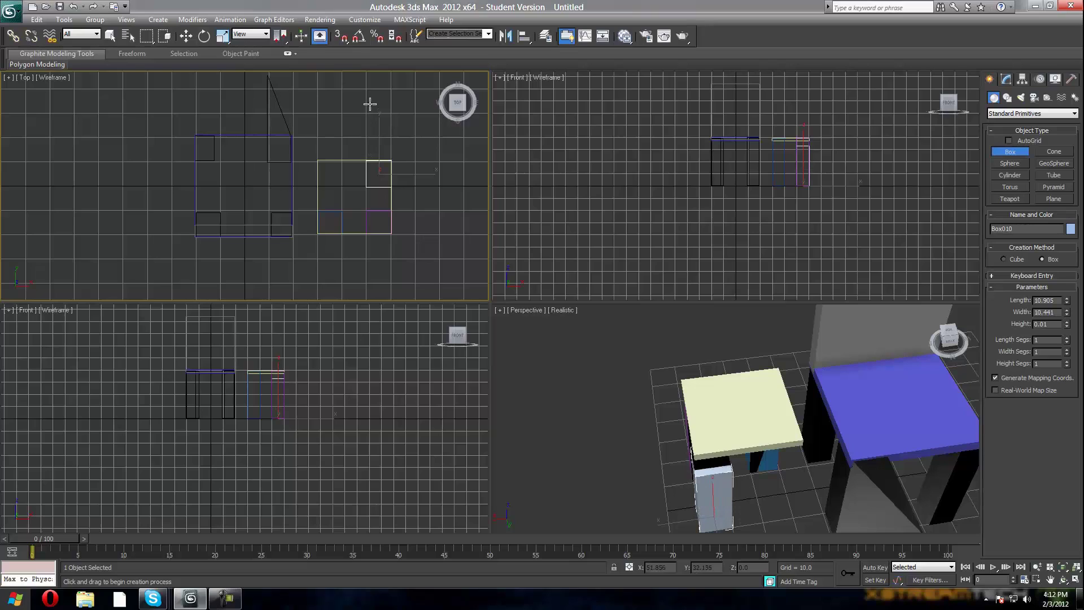
click(370, 91)
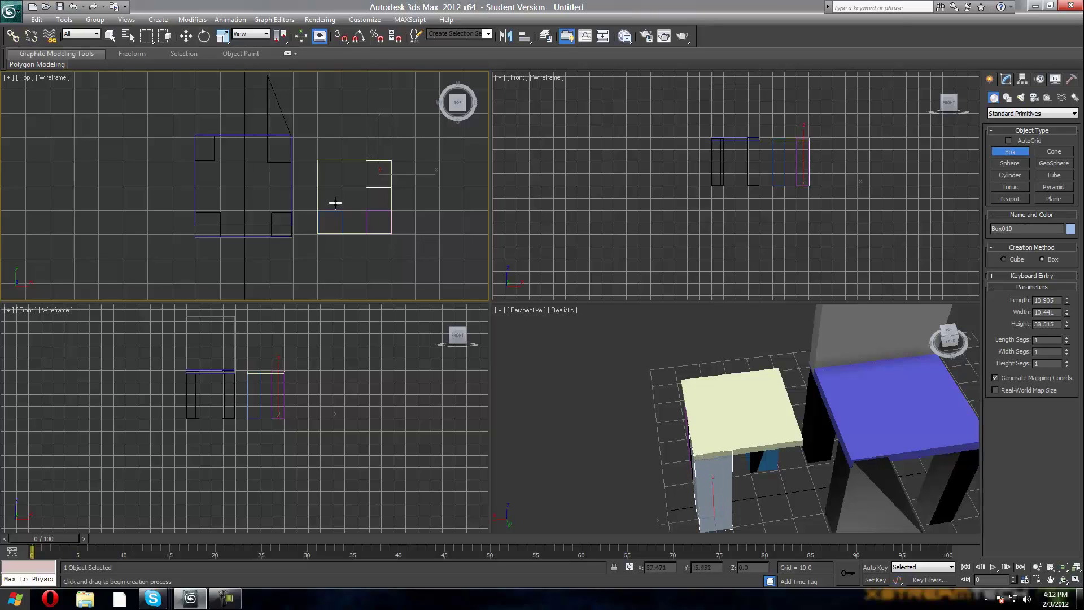
drag(342, 160, 317, 185)
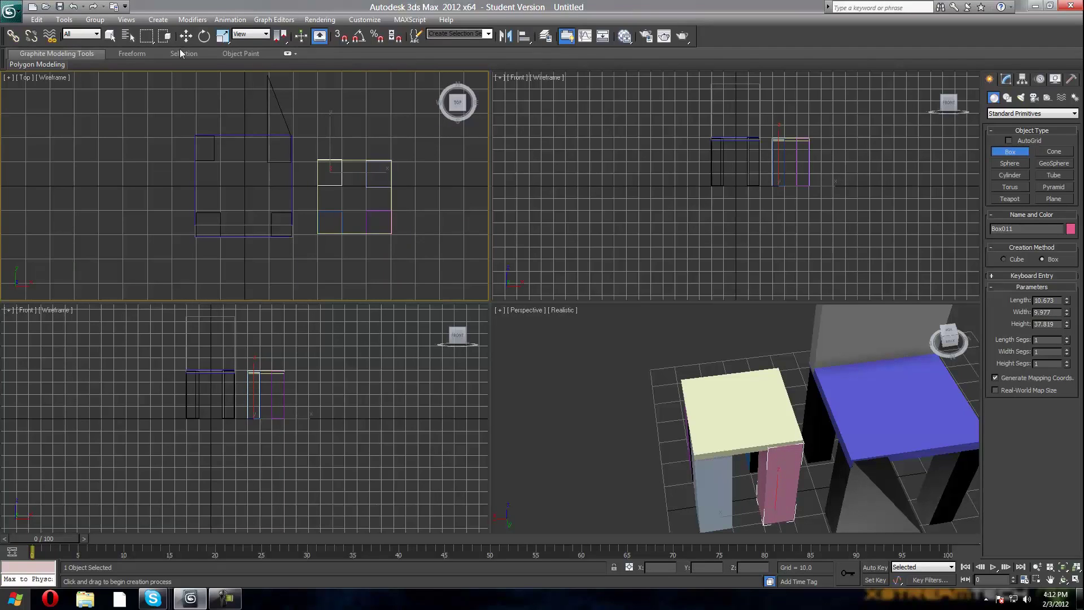
Raise the new chair's last-drawn pink leg slightly along Z, to about 0.12.
click(791, 509)
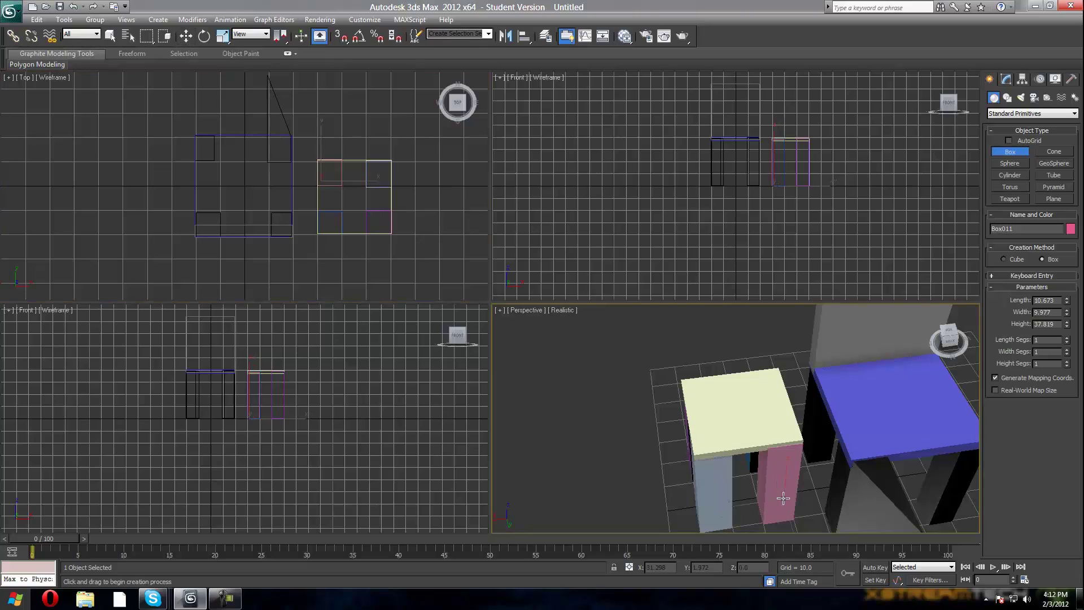
click(184, 36)
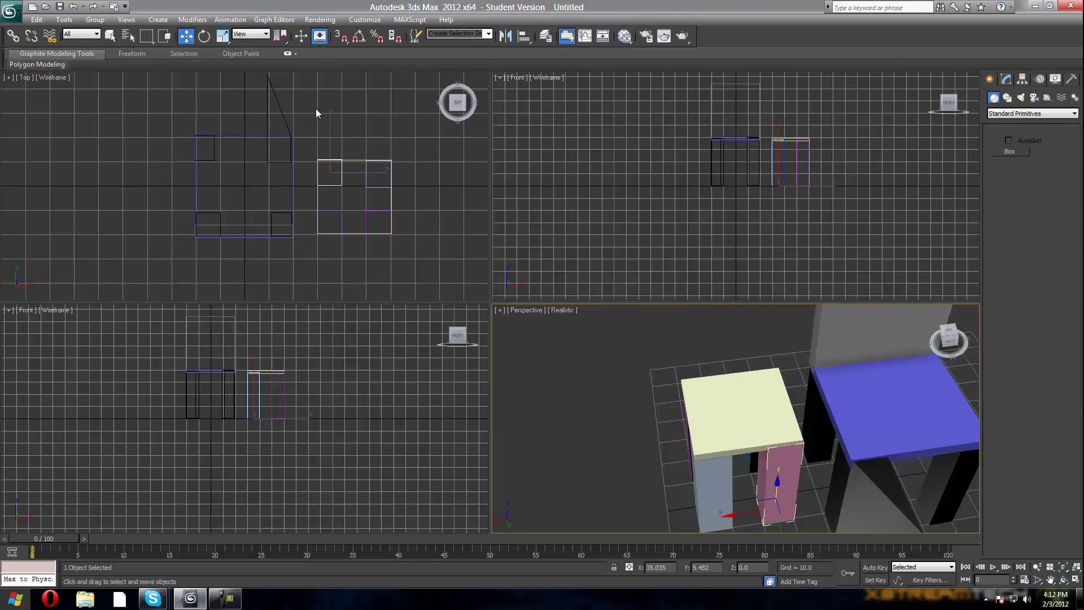
mouse_move(776, 484)
mouse_down()
mouse_move(766, 447)
mouse_move(760, 487)
mouse_up()
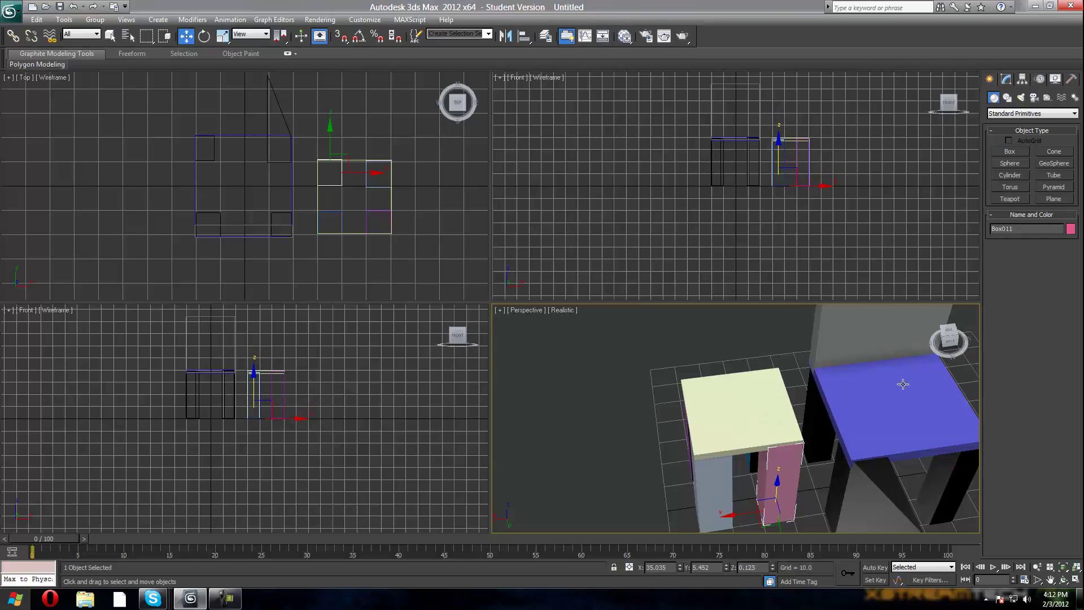
drag(944, 340, 927, 367)
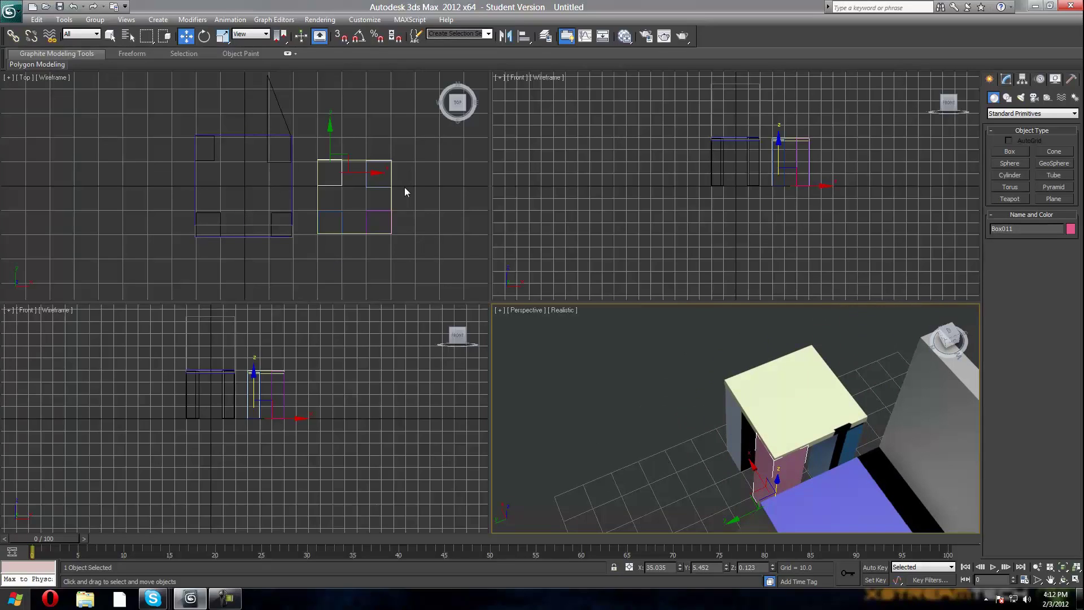
Select the new chair's legs one after another in the Top viewport to check their placement under the seat.
click(449, 198)
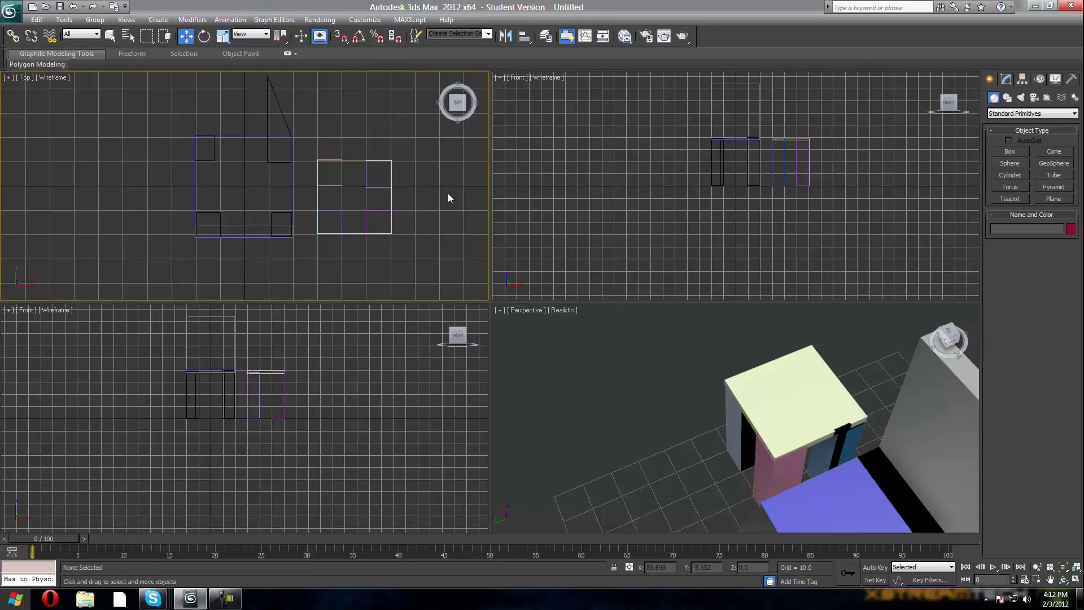
click(366, 219)
click(342, 180)
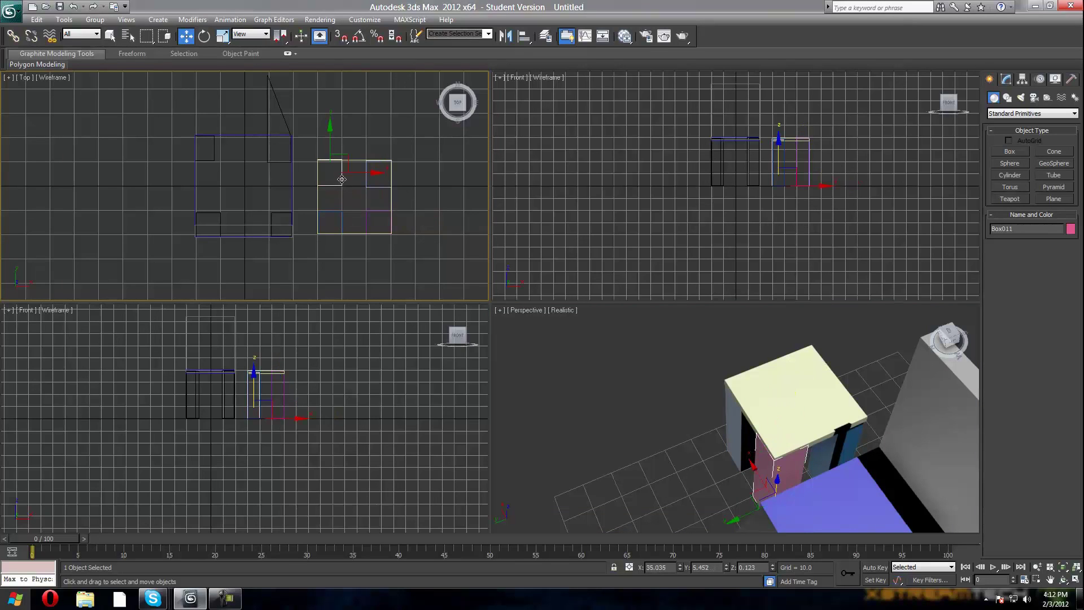
click(375, 185)
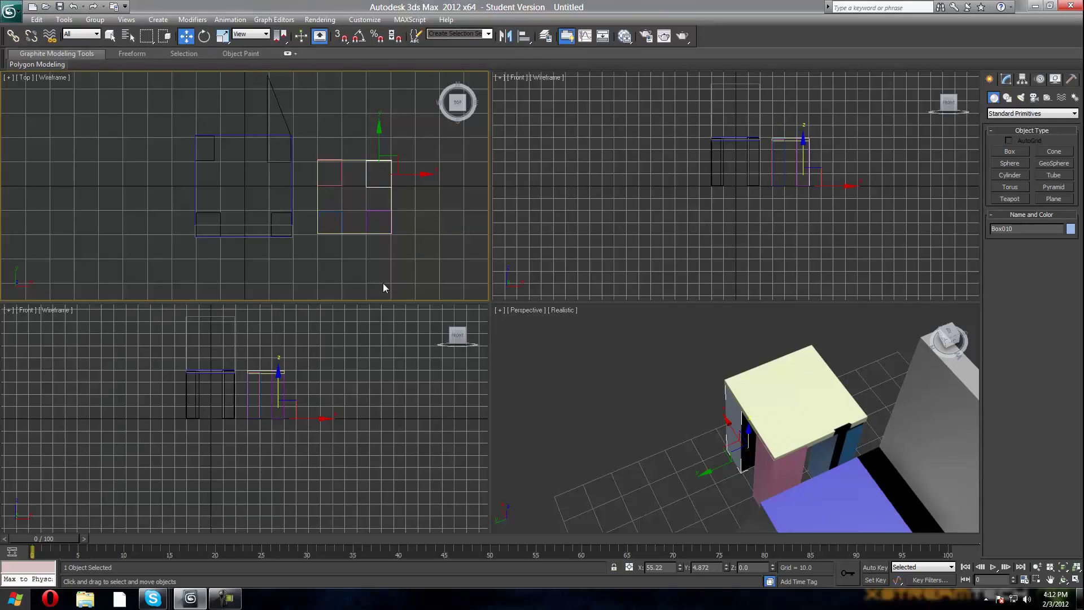
click(345, 225)
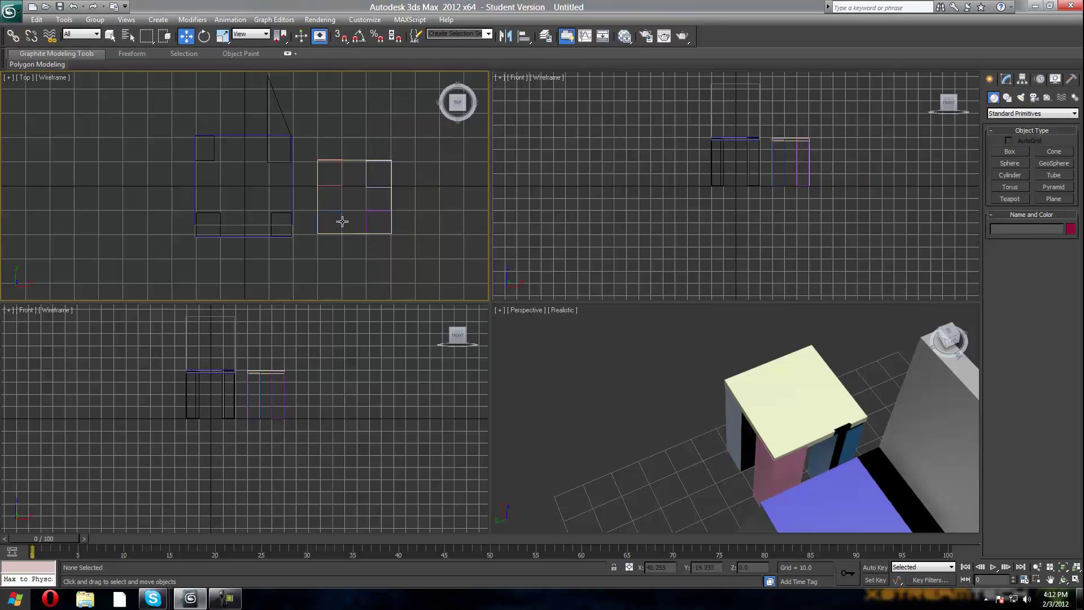
click(341, 221)
click(366, 180)
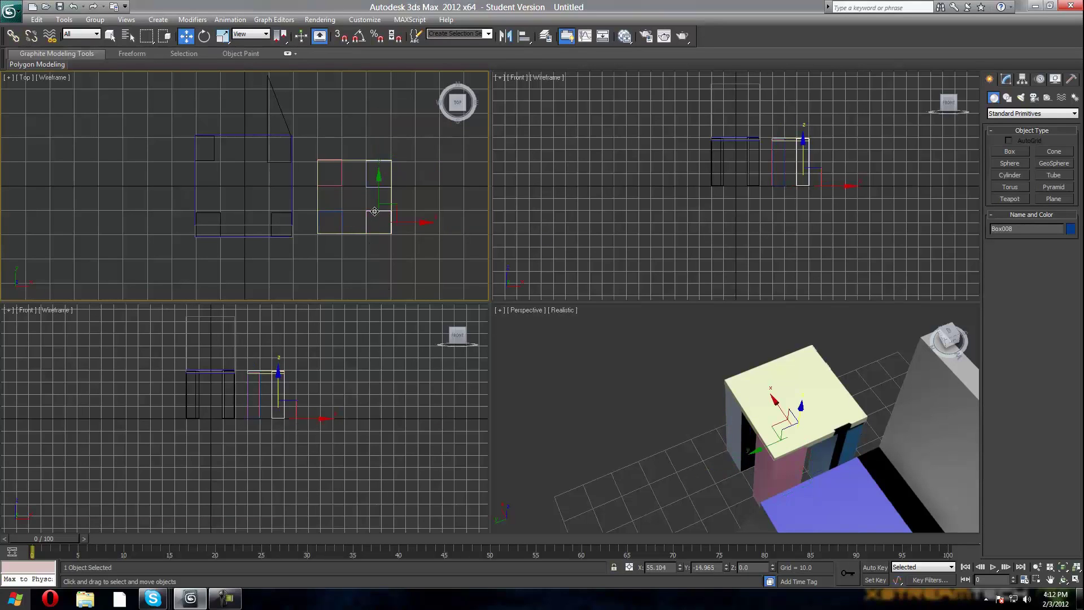
click(348, 189)
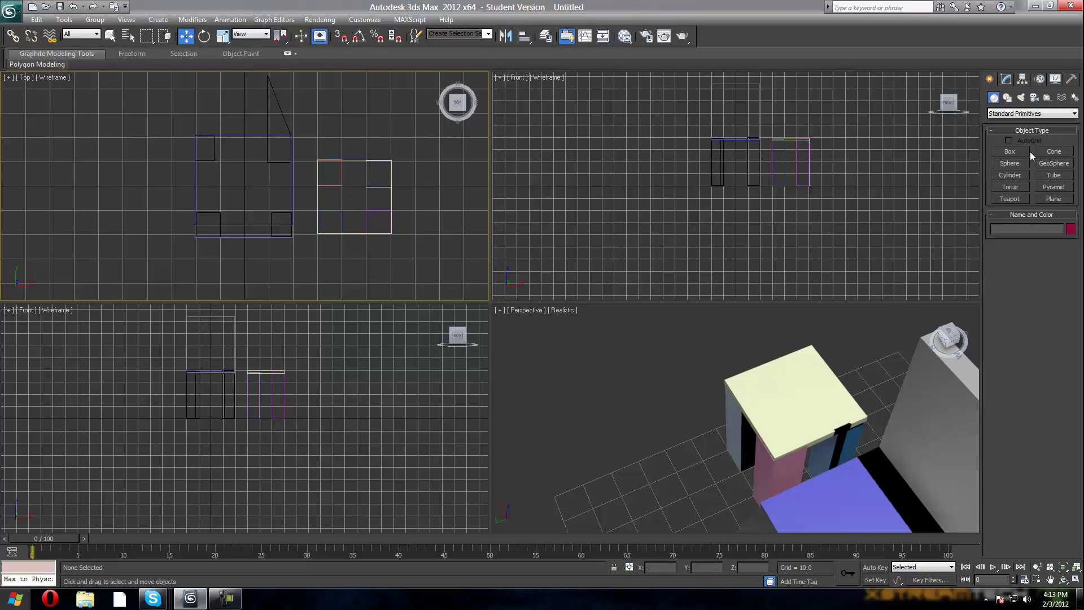
Draw a thin backrest box about 30 units wide along the new seat's rear edge, rising above the slab.
click(1010, 152)
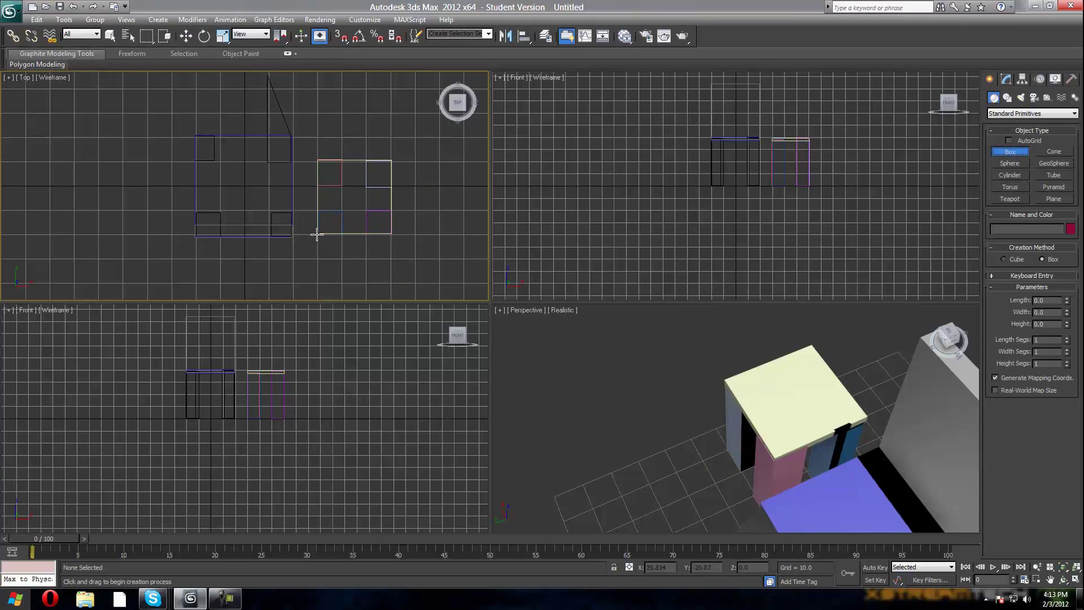
drag(317, 234, 390, 224)
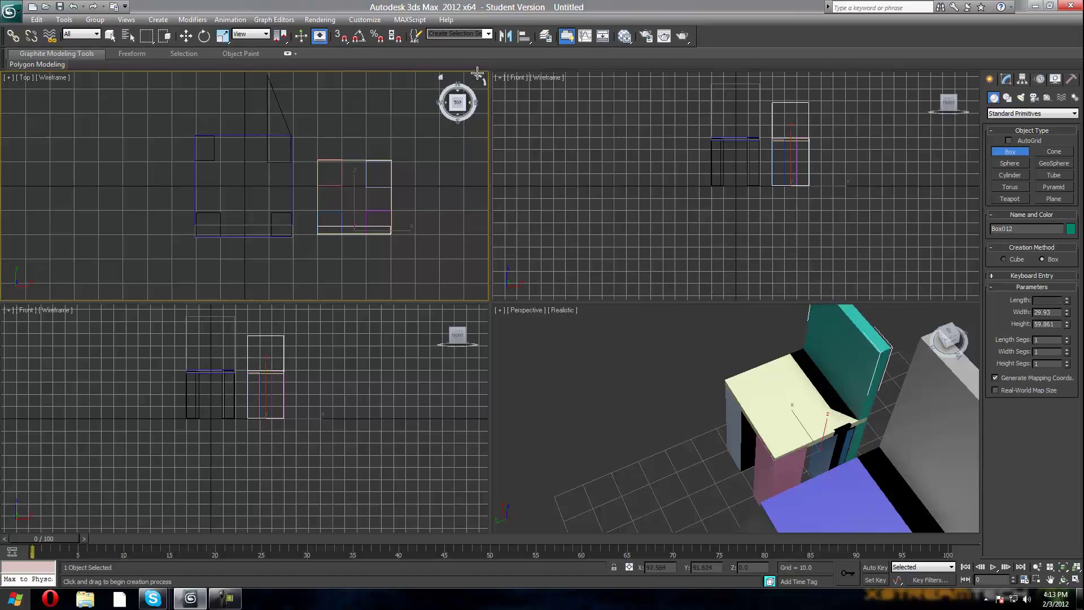
click(476, 110)
click(186, 36)
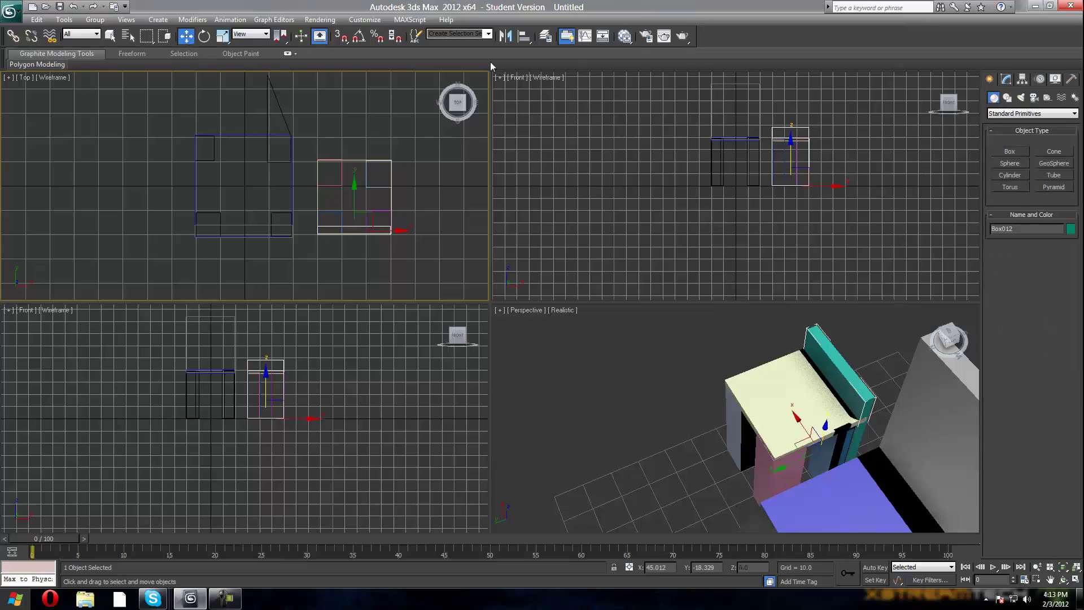
Raise the new chair's teal backrest along Z to about 38.5 so its base sits on the seat slab.
drag(789, 148, 787, 97)
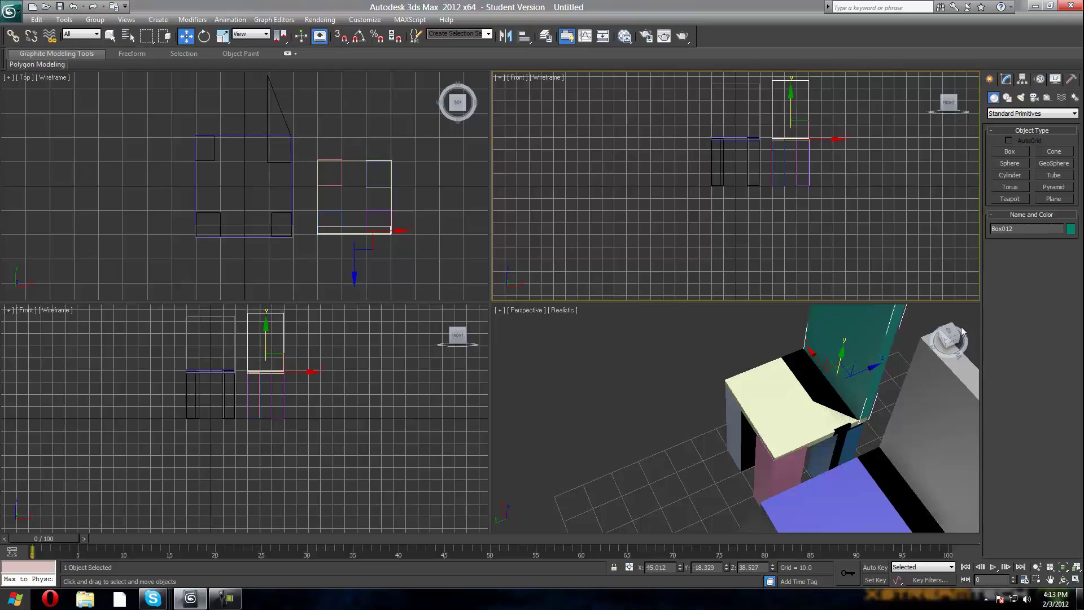
click(950, 344)
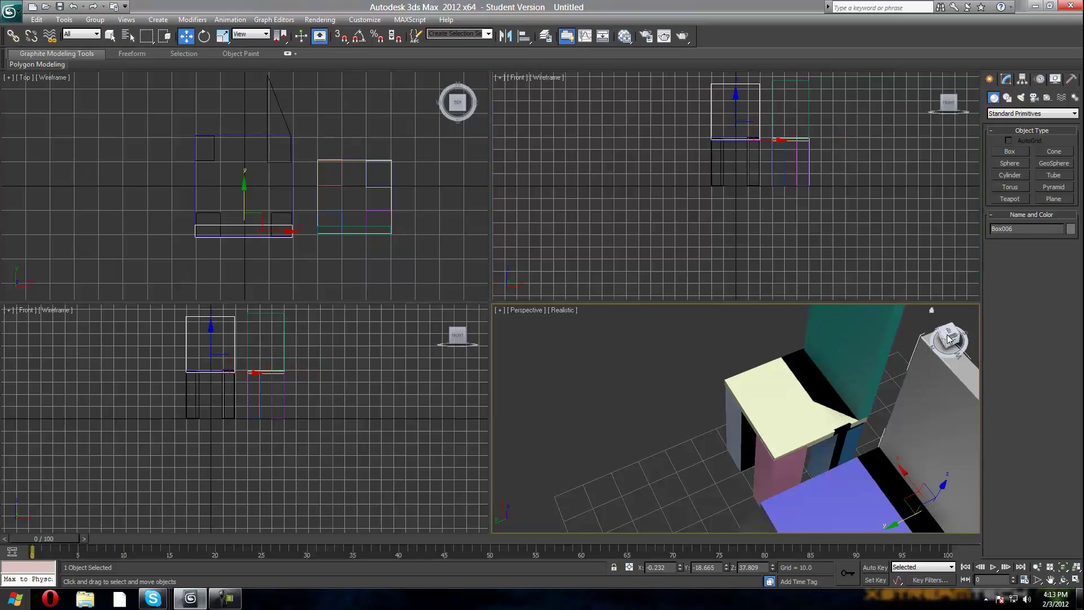
Scale the new chair's teal backrest along Z only to about 118% to make it taller.
mouse_move(950, 340)
mouse_down()
mouse_move(944, 364)
mouse_move(972, 322)
mouse_move(961, 357)
mouse_up()
alt+middle_drag(779, 418, 909, 340)
click(882, 335)
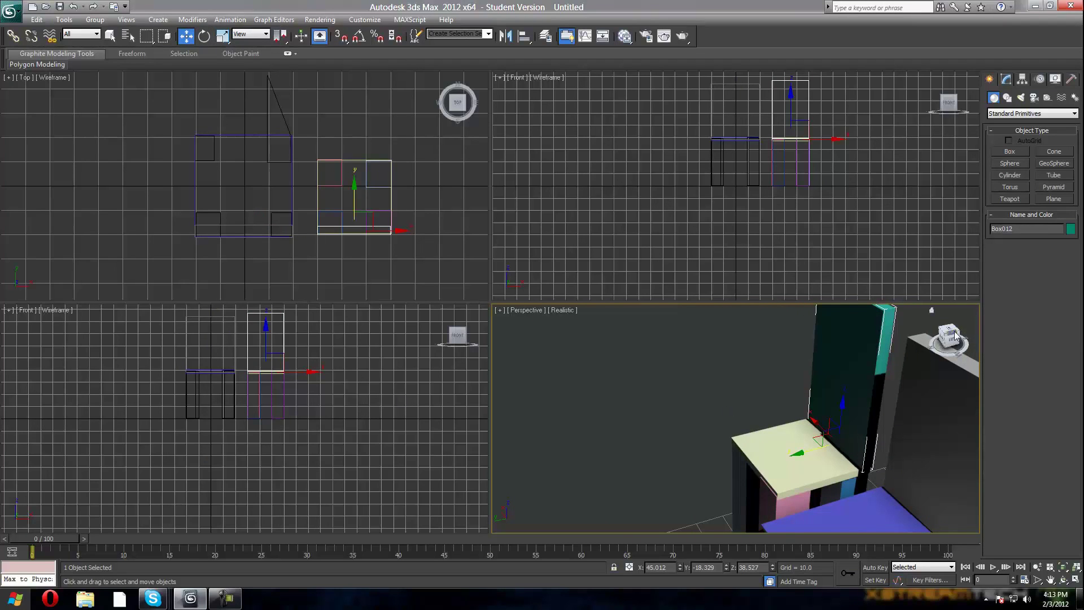
drag(955, 336, 641, 337)
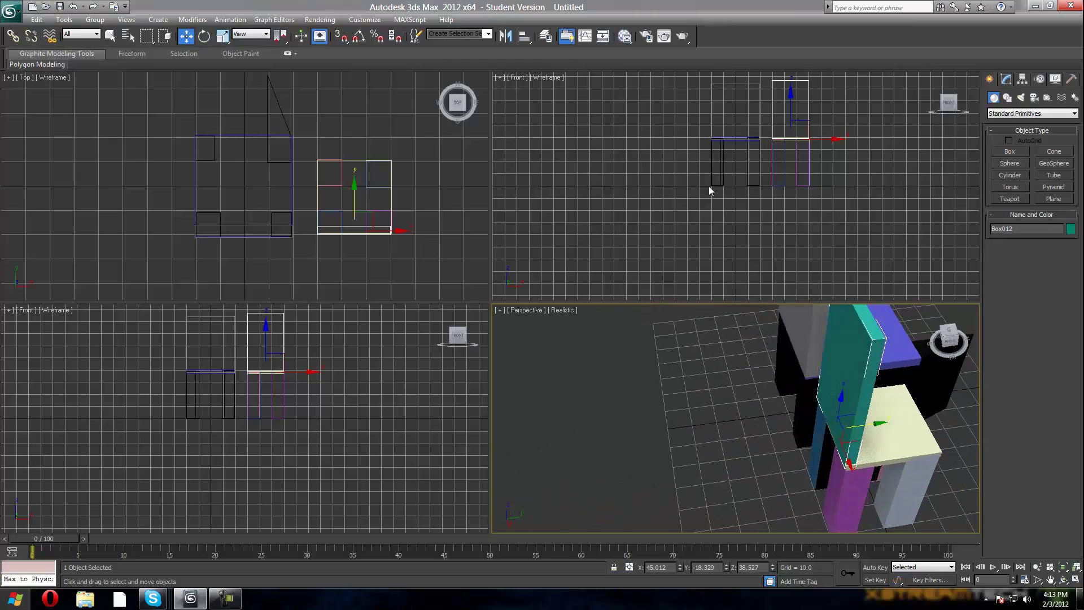
click(222, 37)
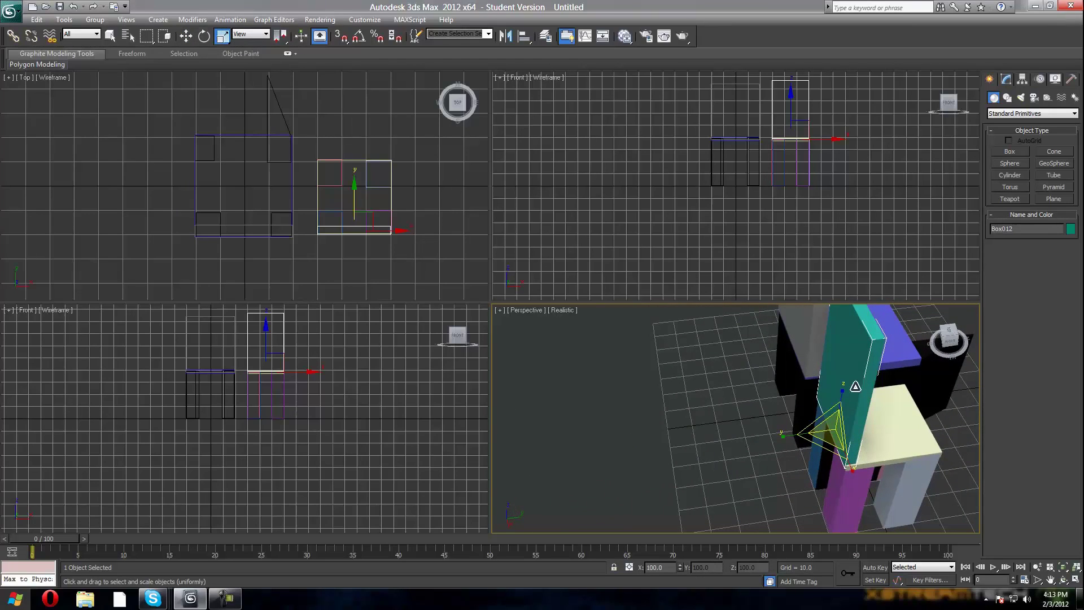
mouse_move(838, 397)
mouse_down()
mouse_move(836, 373)
mouse_move(839, 384)
mouse_up()
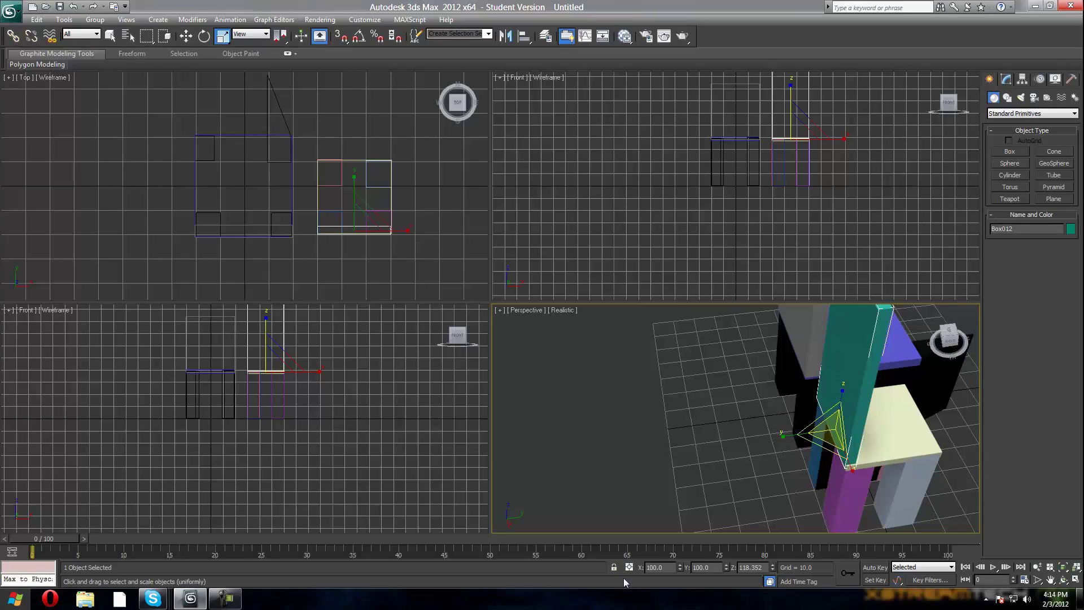
click(225, 598)
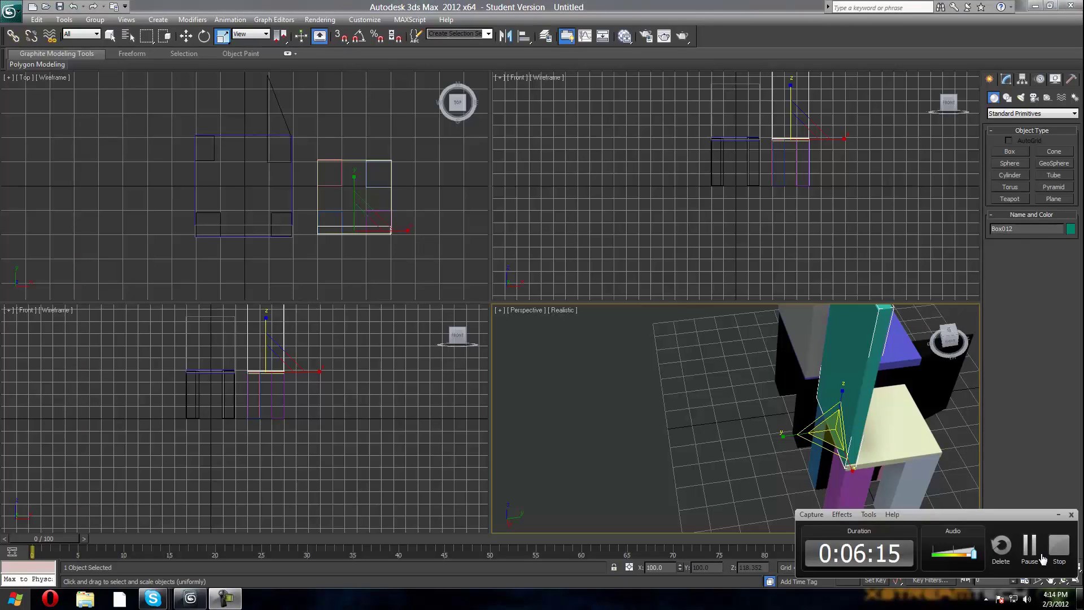